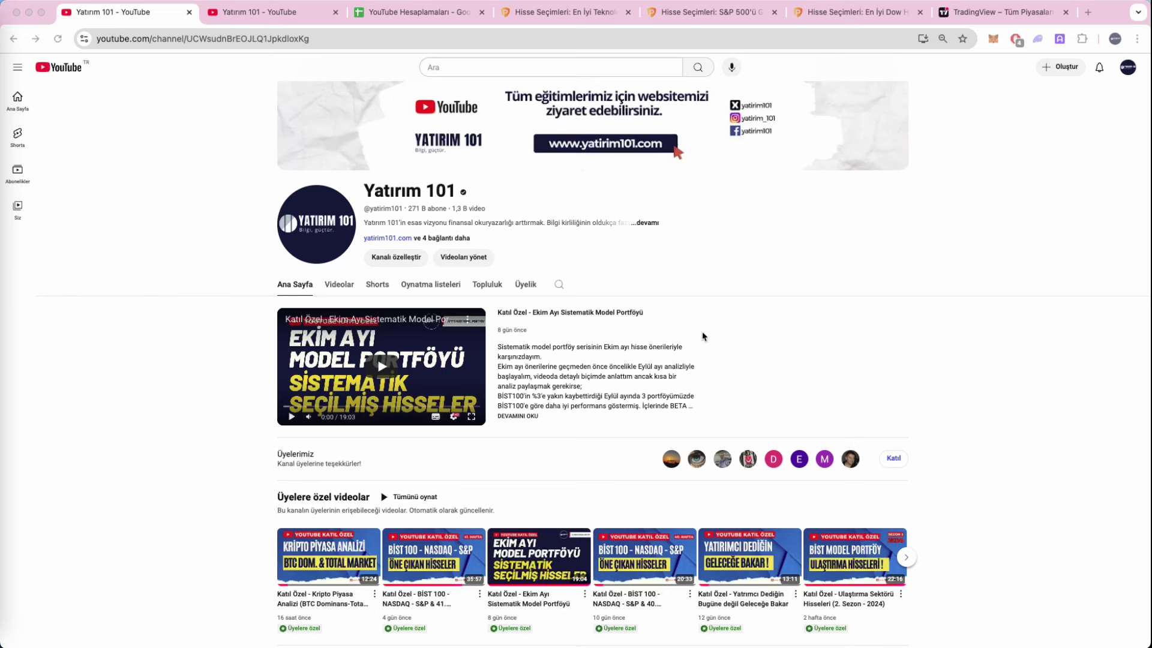
- Review the October stock picks community post and the video playlists on the Yatırım 101 YouTube channel
{"action": "left_click", "coordinate": [297, 15]}
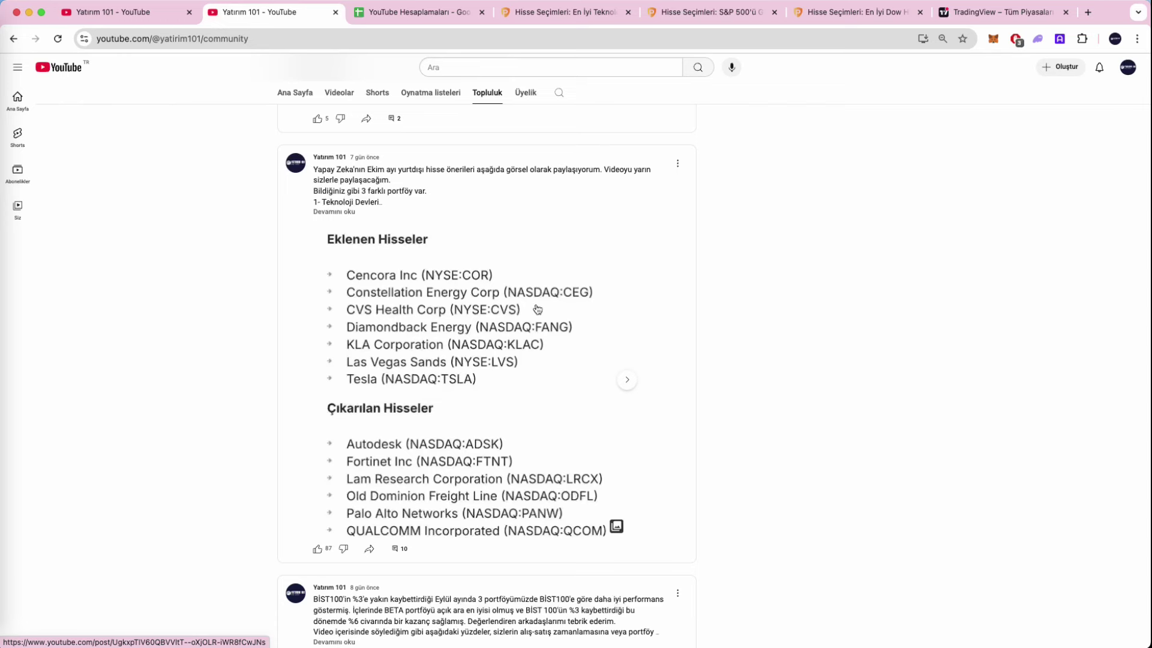
{"action": "left_click", "coordinate": [162, 17]}
{"action": "scroll", "coordinate": [444, 355], "scroll_direction": "down", "scroll_amount": 12}
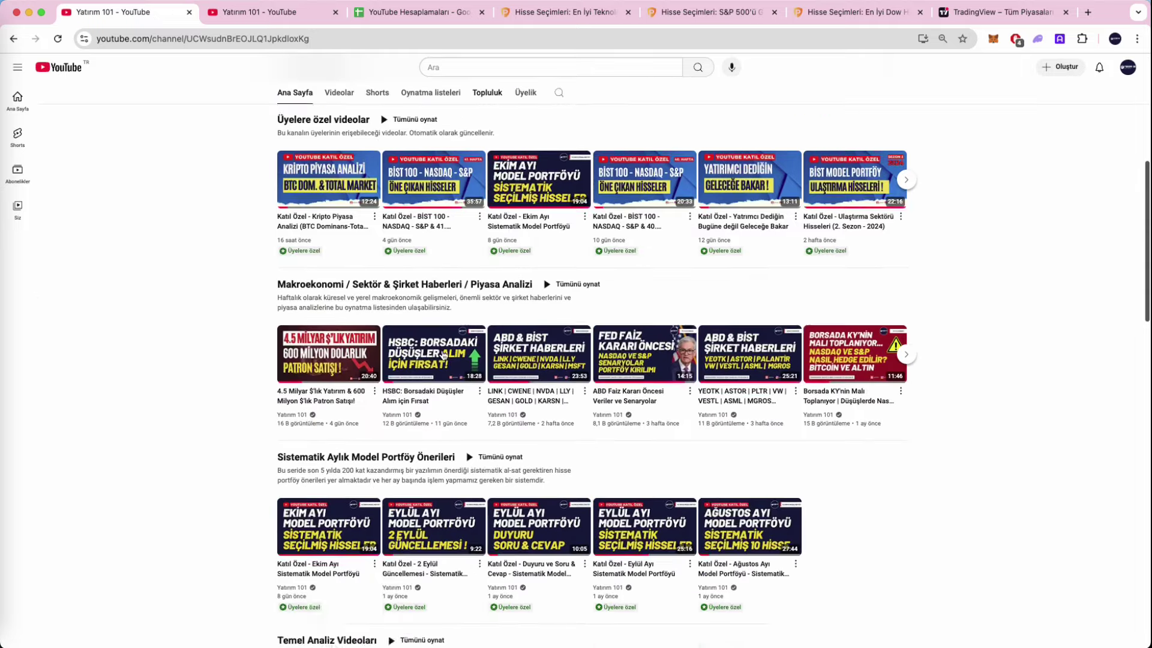
{"action": "scroll", "coordinate": [443, 356], "scroll_direction": "down", "scroll_amount": 7}
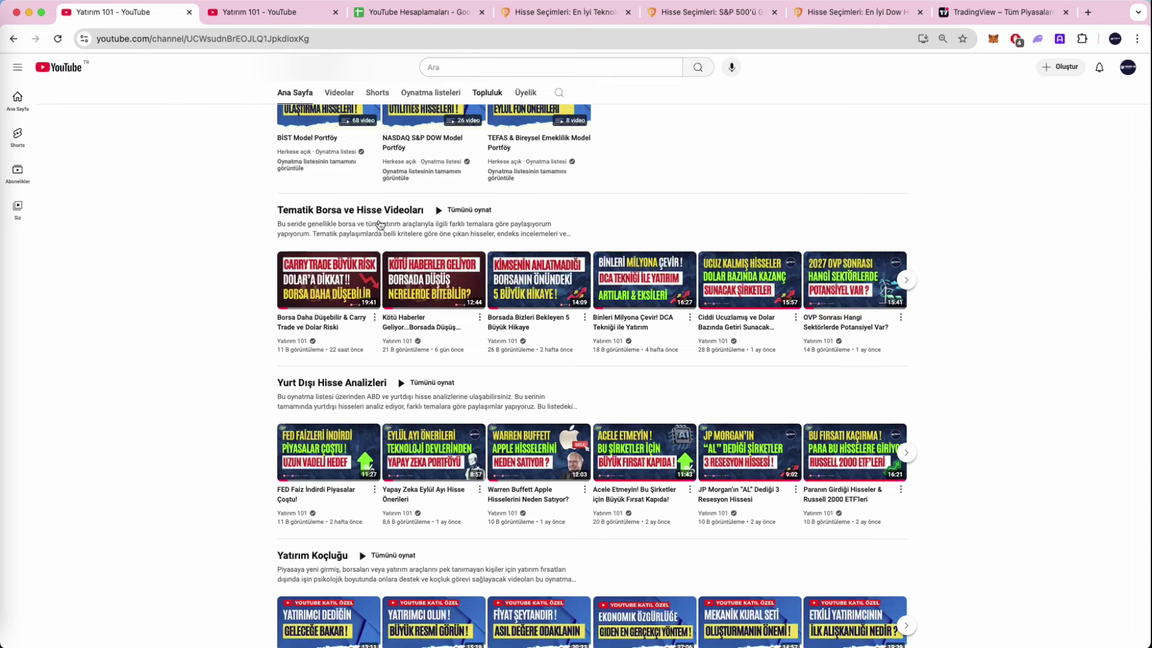
- Switch to the YouTube Hesaplamaları spreadsheet and locate the October (EKİM) portfolio results
{"action": "left_click", "coordinate": [415, 13]}
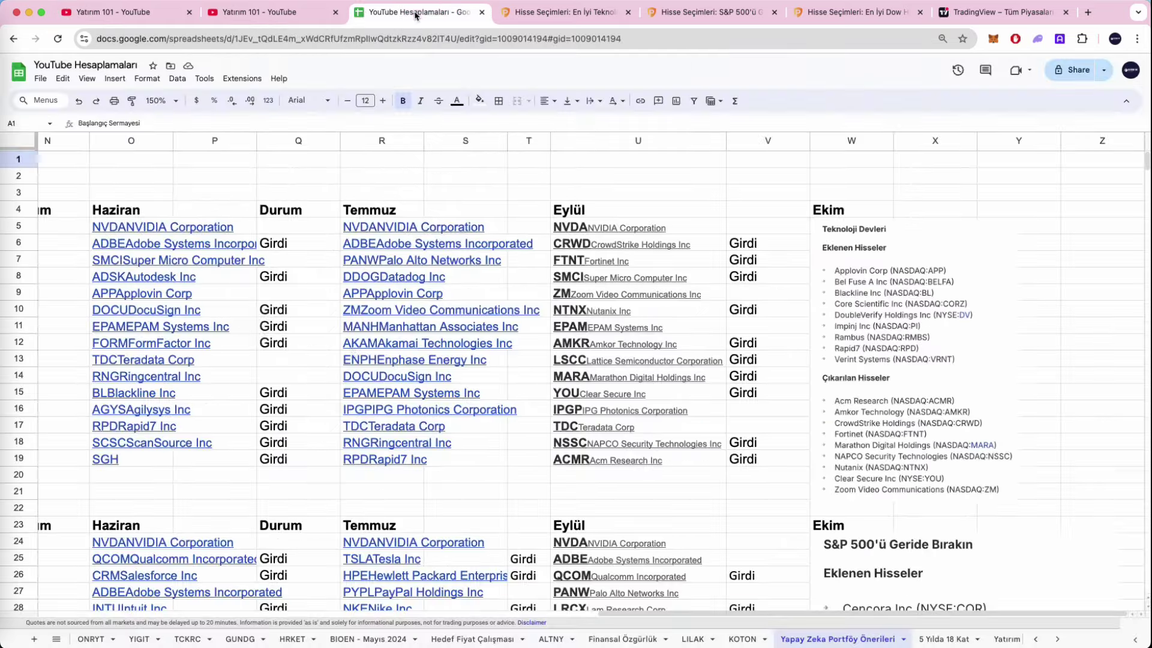
{"action": "scroll", "coordinate": [351, 350], "scroll_direction": "down", "scroll_amount": 20}
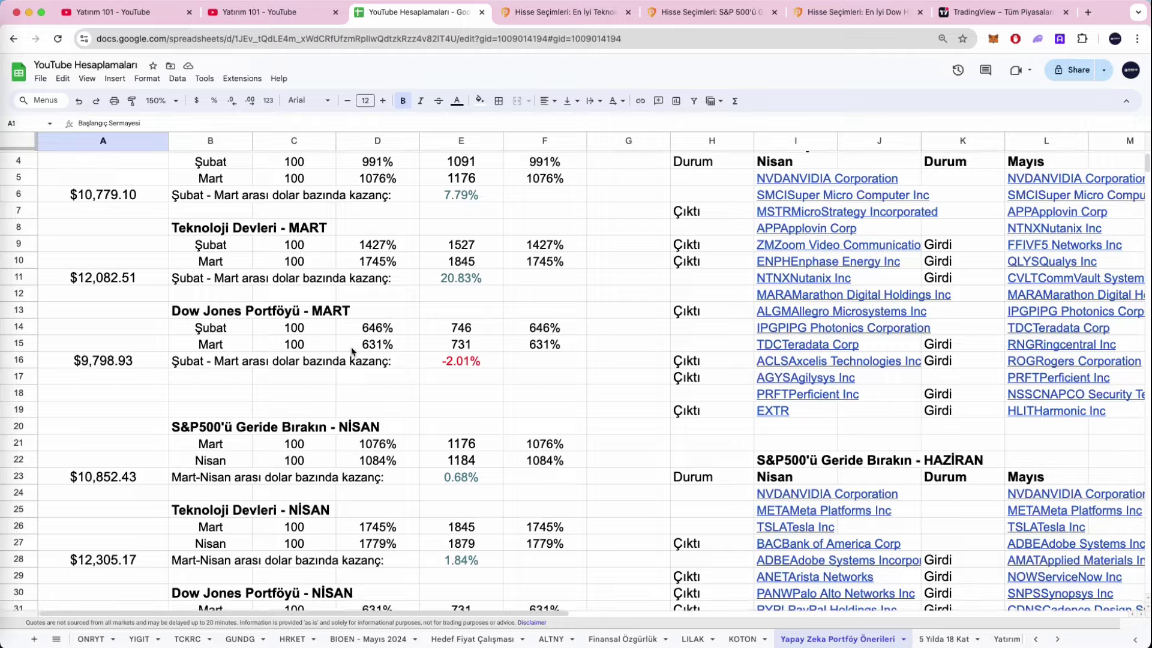
{"action": "scroll", "coordinate": [336, 378], "scroll_direction": "up", "scroll_amount": 8}
{"action": "scroll", "coordinate": [322, 401], "scroll_direction": "down", "scroll_amount": 5}
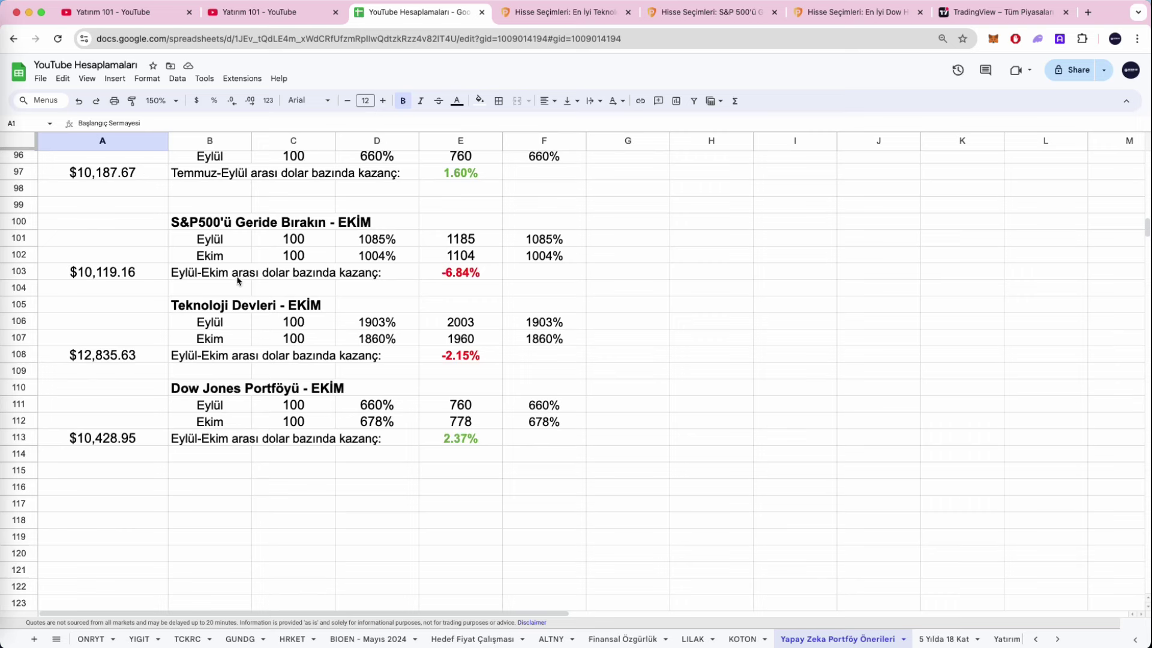
{"action": "left_click", "coordinate": [216, 305]}
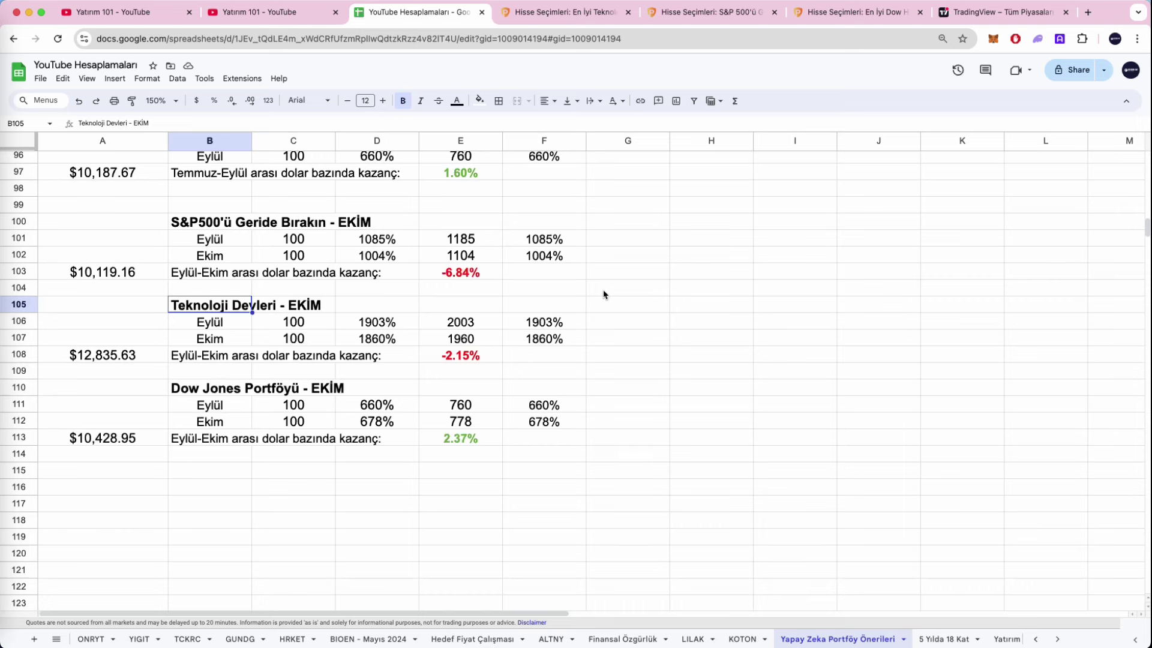
- Examine the September–October dollar gains of the Dow Jones, S&P500 and Teknoloji Devleri portfolios
{"action": "left_click_drag", "start_coordinate": [486, 440], "coordinate": [156, 429]}
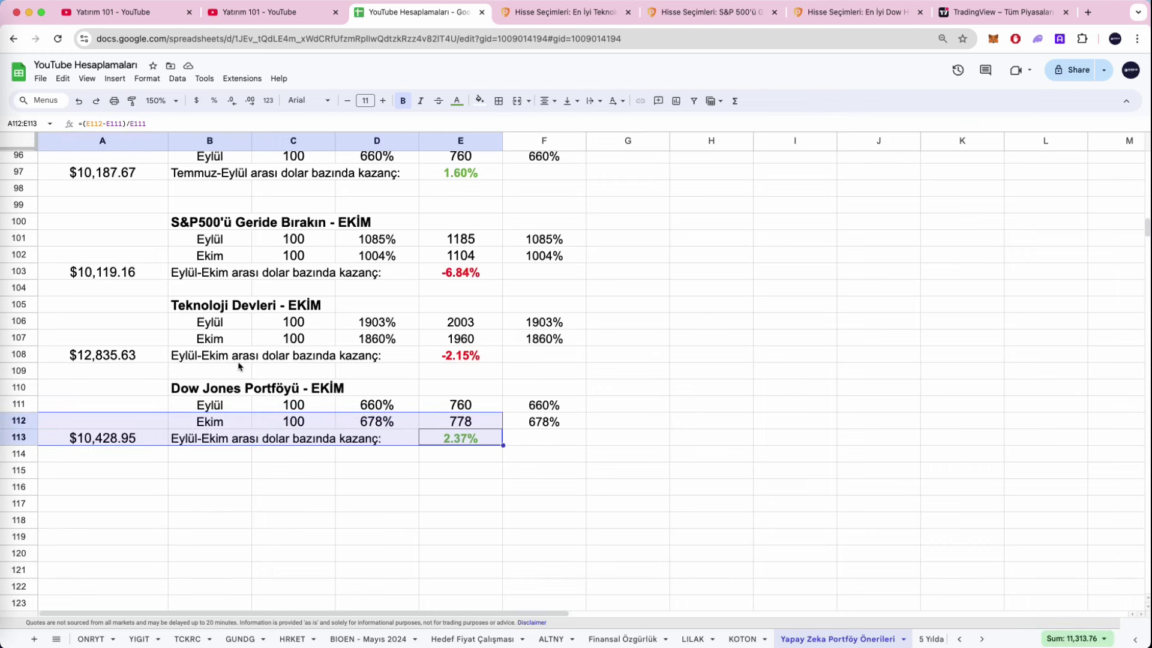
{"action": "left_click", "coordinate": [612, 402]}
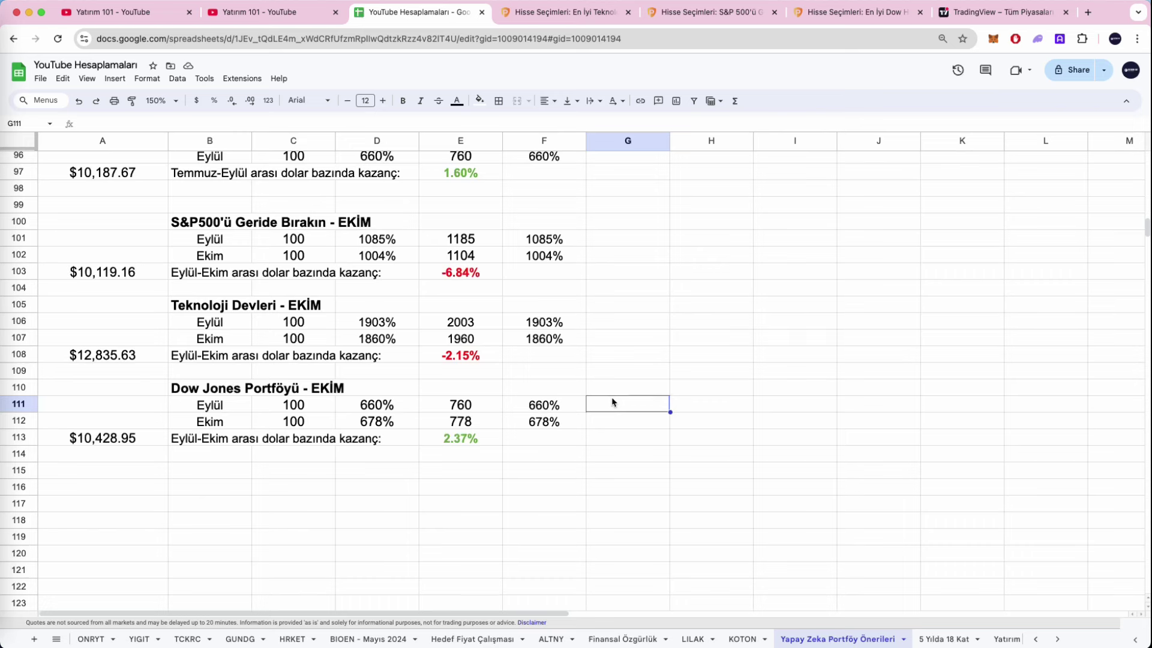
{"action": "left_click", "coordinate": [369, 327]}
{"action": "left_click", "coordinate": [387, 262]}
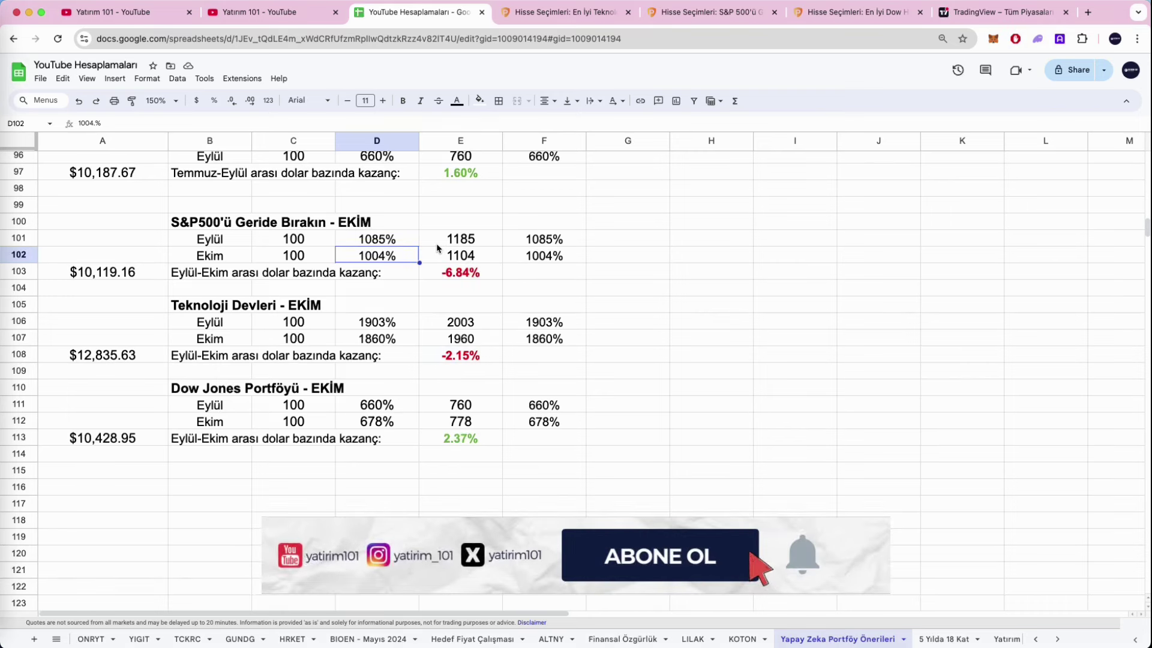
{"action": "left_click", "coordinate": [472, 273]}
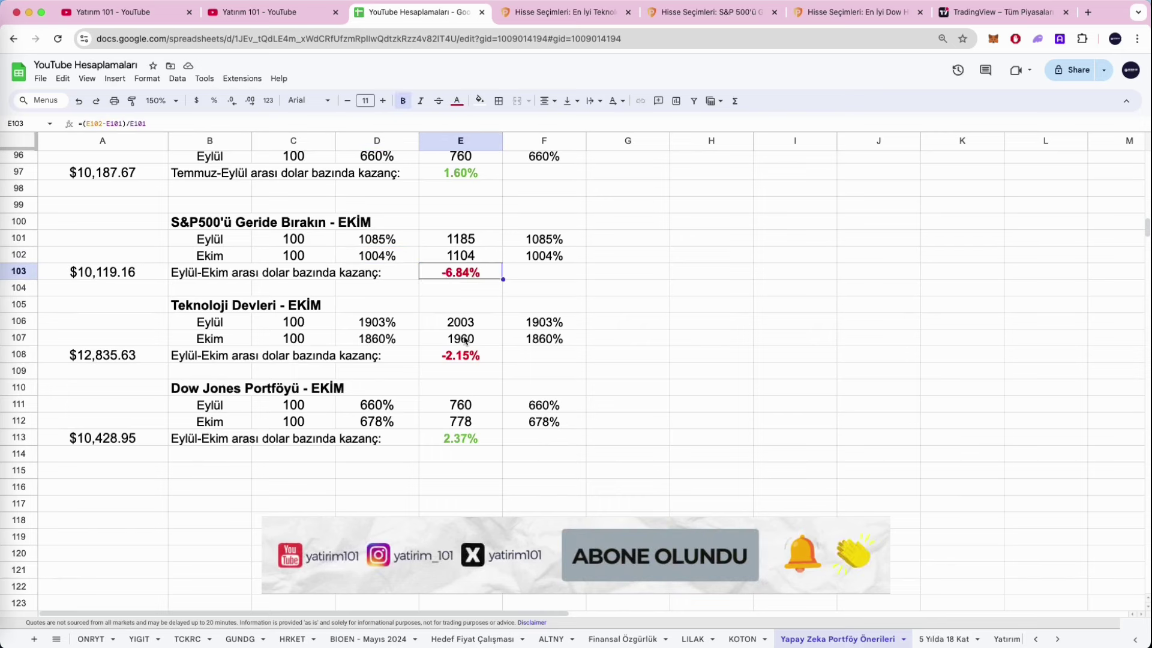
{"action": "left_click", "coordinate": [472, 358]}
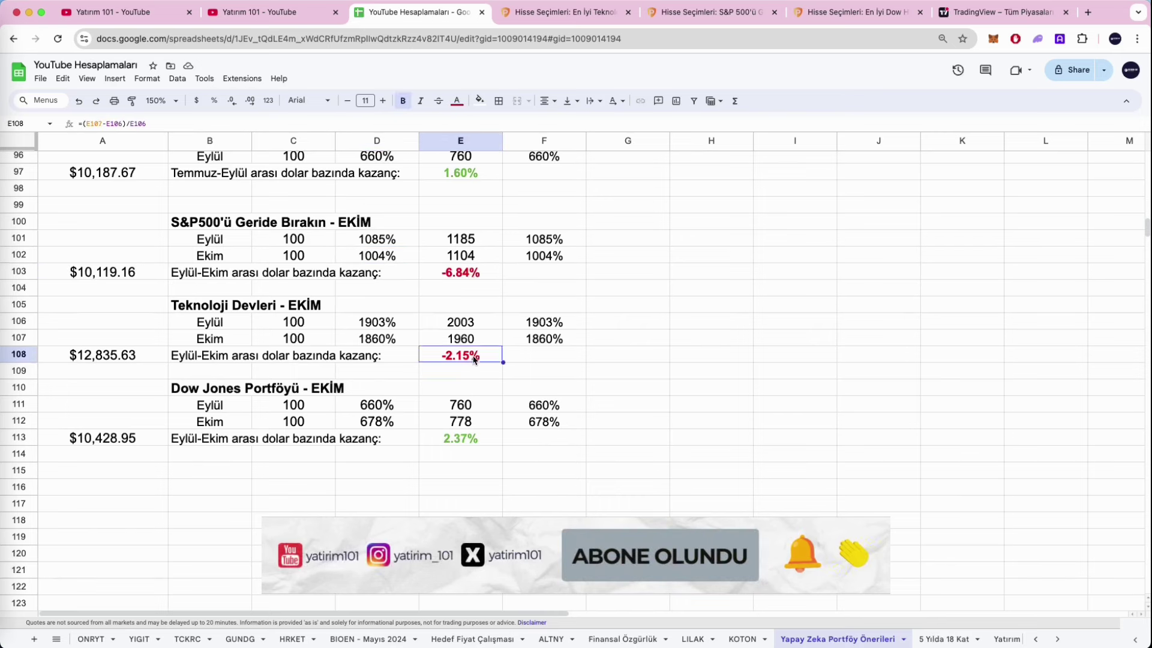
{"action": "left_click", "coordinate": [467, 442]}
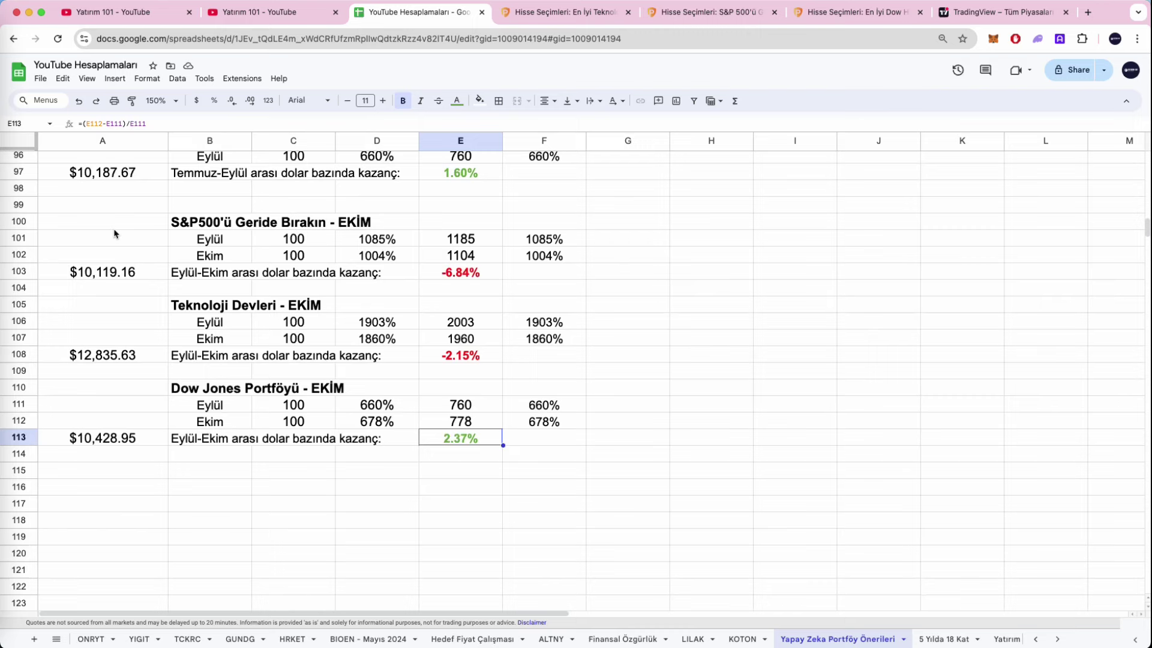
- Compare the running portfolio balances in column A from the earlier months with the October S&P500 balance
{"action": "left_click_drag", "start_coordinate": [114, 229], "coordinate": [103, 273]}
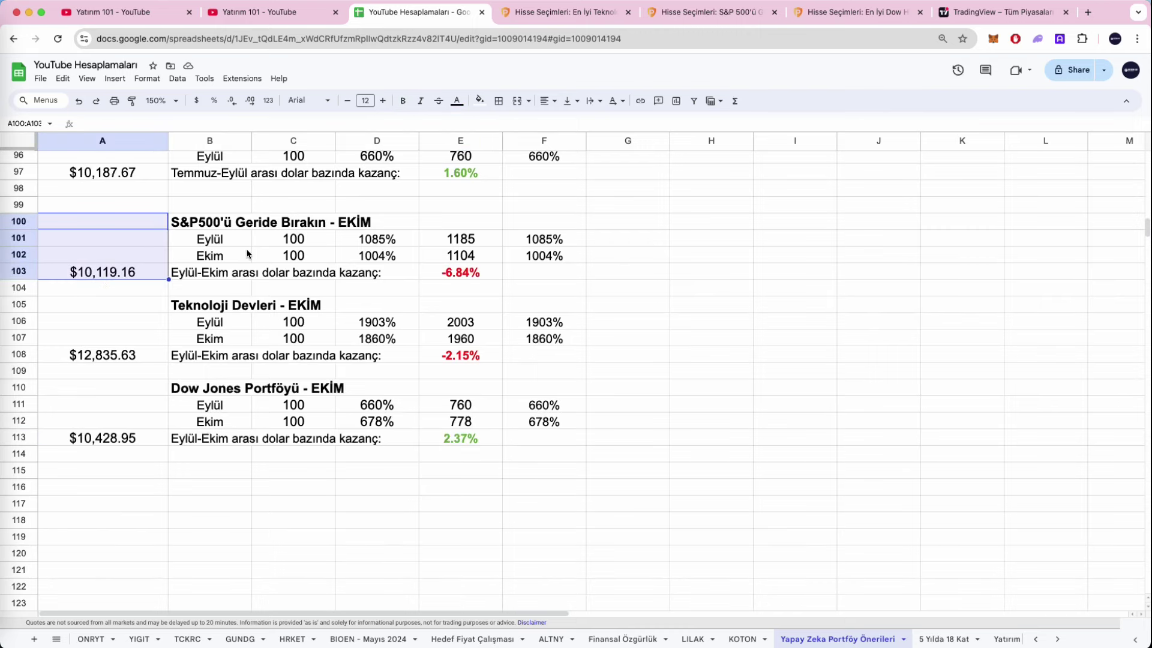
{"action": "scroll", "coordinate": [248, 253], "scroll_direction": "up", "scroll_amount": 10}
{"action": "scroll", "coordinate": [247, 254], "scroll_direction": "up", "scroll_amount": 5}
{"action": "scroll", "coordinate": [173, 334], "scroll_direction": "up", "scroll_amount": 10}
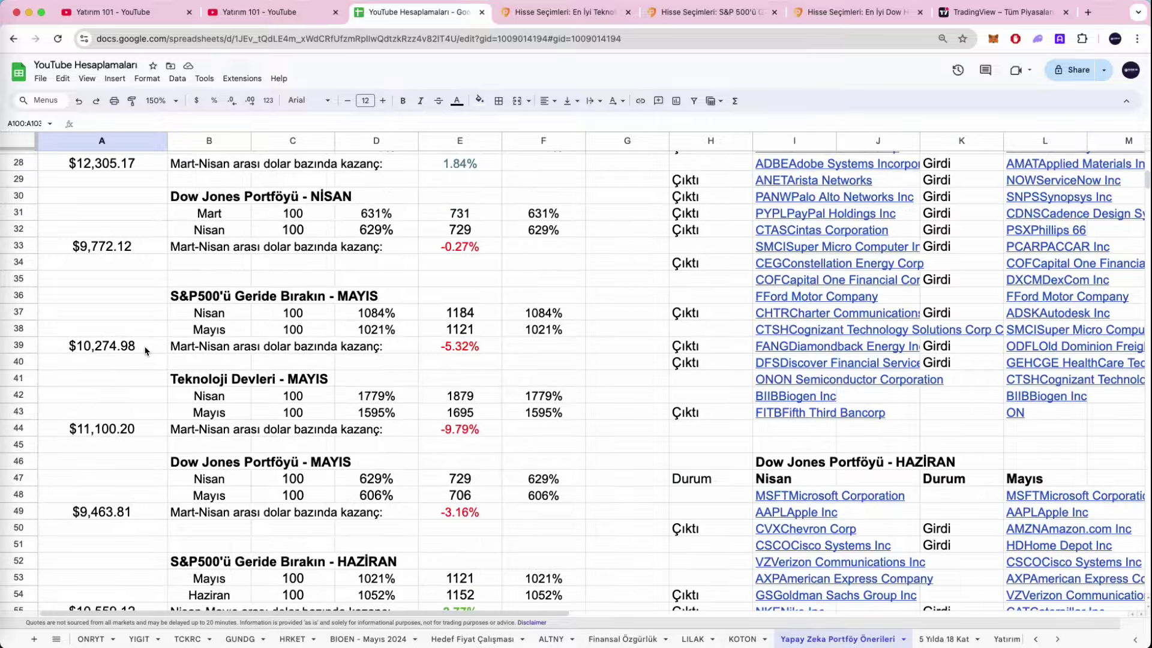
{"action": "scroll", "coordinate": [145, 351], "scroll_direction": "down", "scroll_amount": 10}
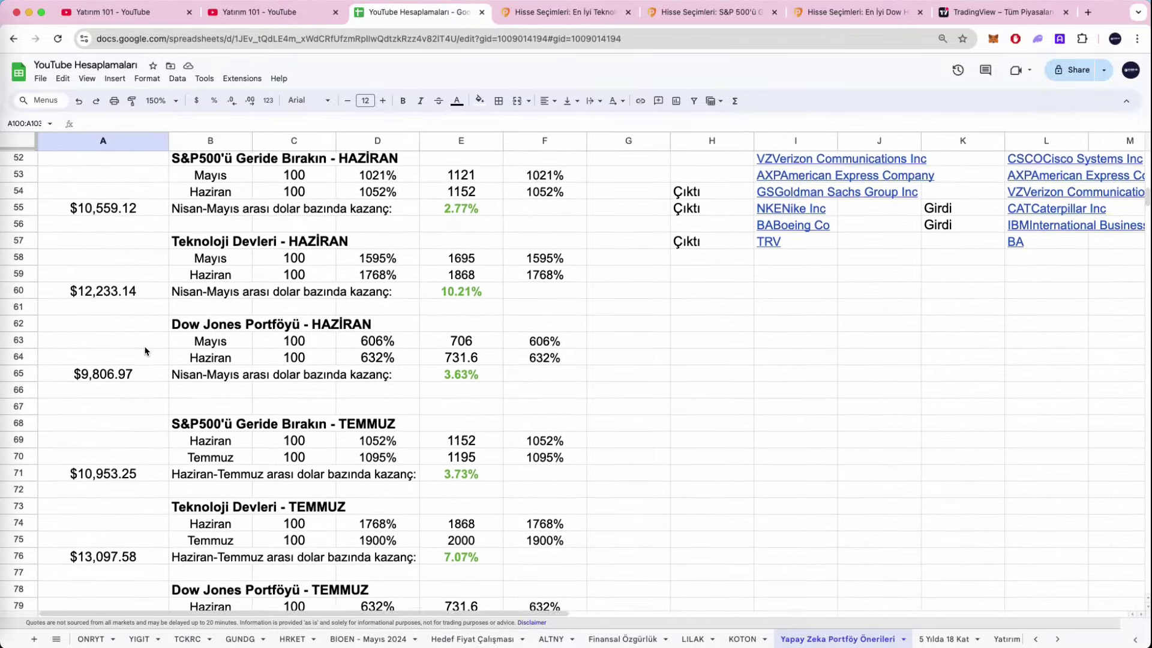
{"action": "left_click", "coordinate": [118, 402]}
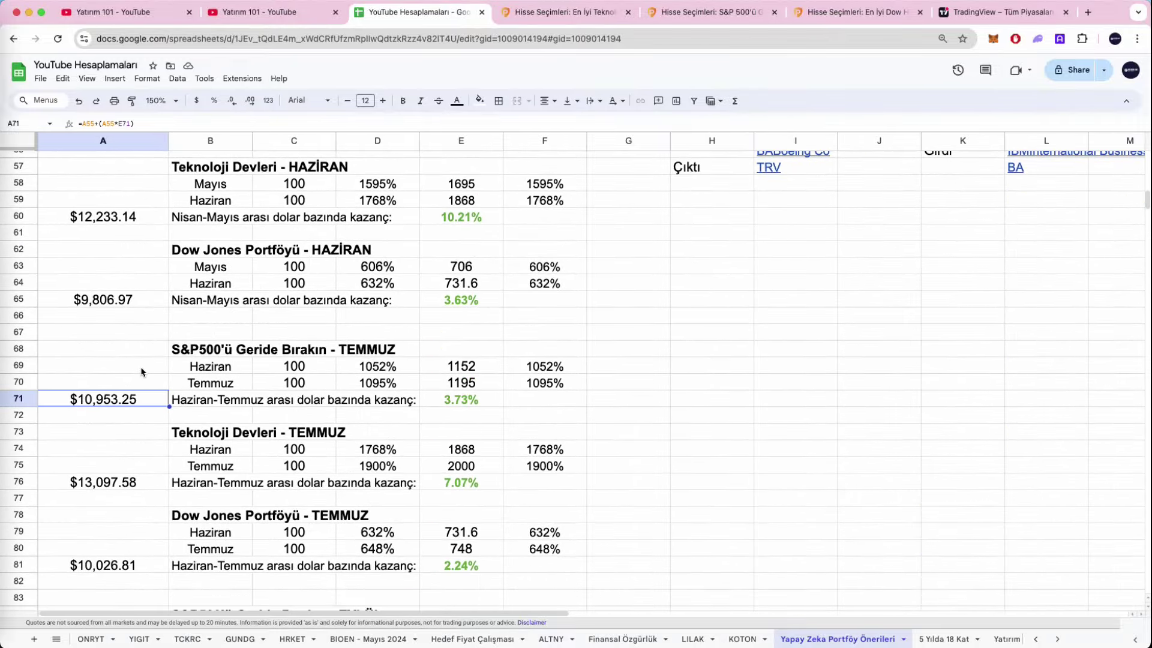
{"action": "scroll", "coordinate": [142, 372], "scroll_direction": "down", "scroll_amount": 14}
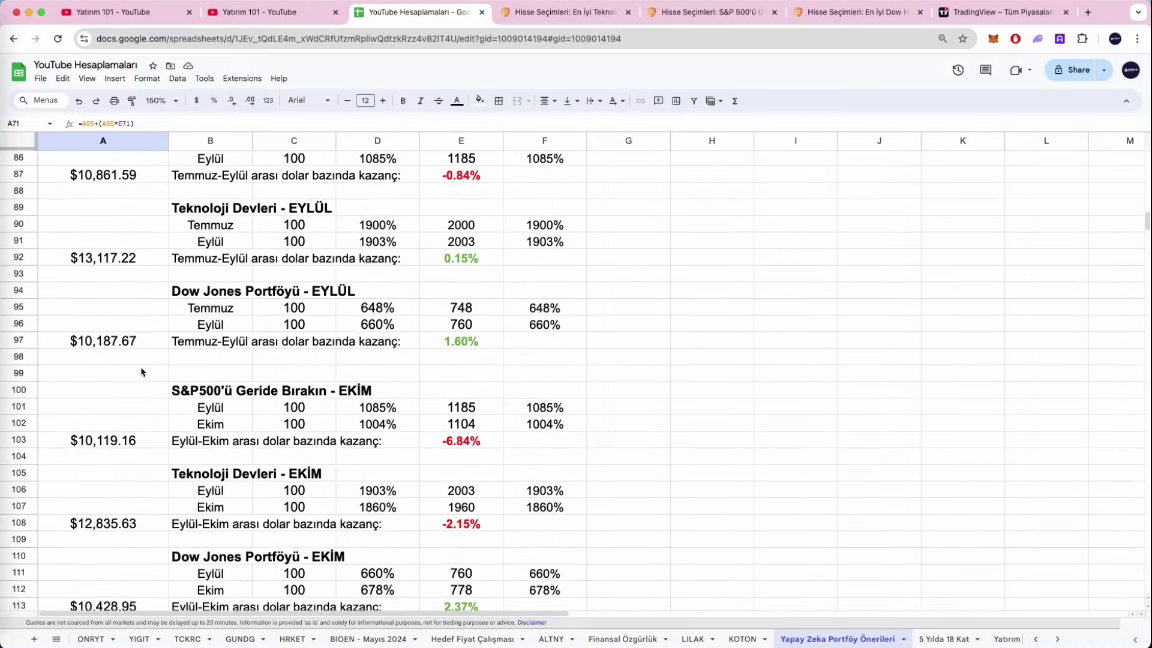
{"action": "left_click", "coordinate": [113, 267]}
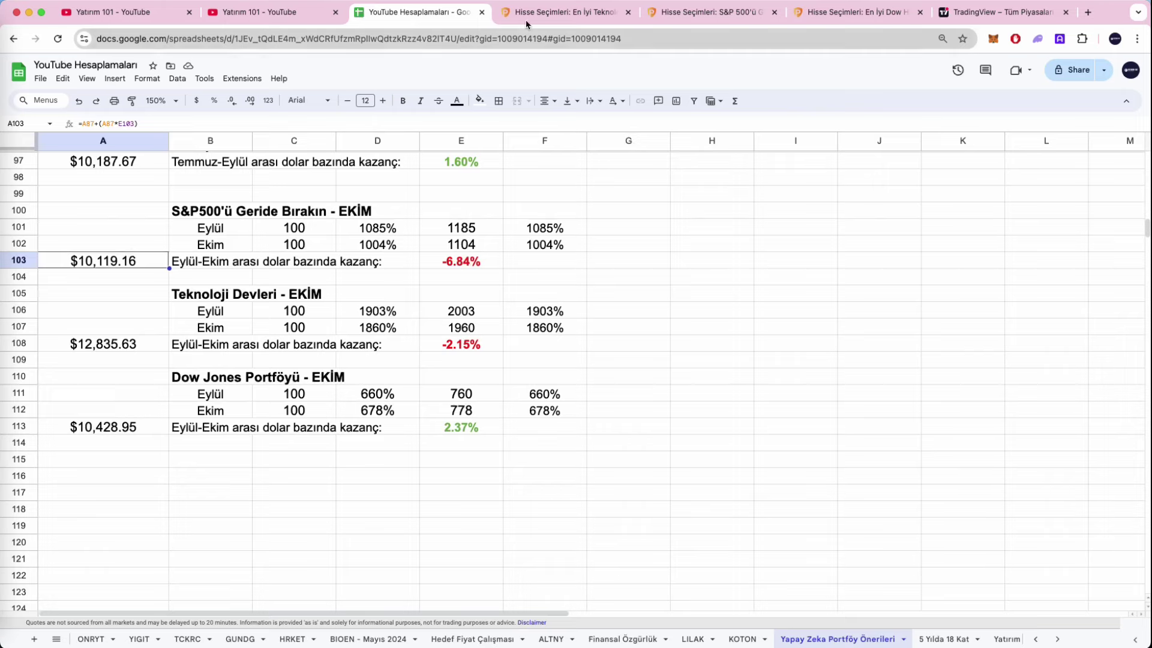
- Switch to InvestingPro and view the technology and S&P 500'ü Geride Bırakın strategy pages
{"action": "left_click", "coordinate": [551, 16]}
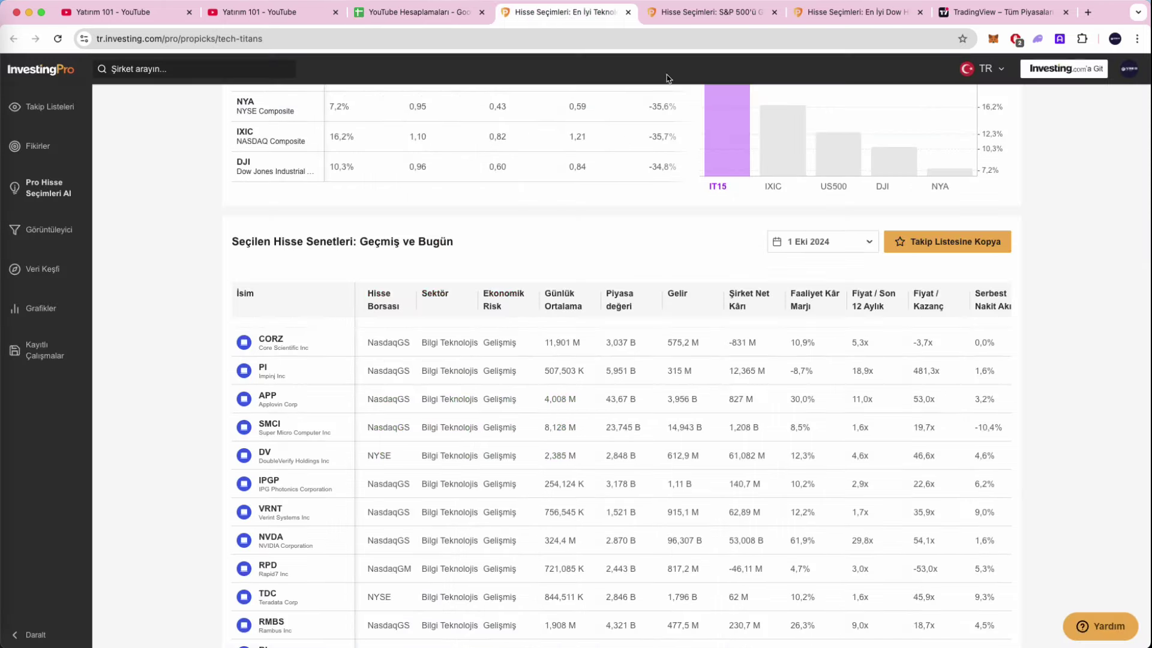
{"action": "scroll", "coordinate": [592, 177], "scroll_direction": "up", "scroll_amount": 10}
{"action": "left_click", "coordinate": [713, 13]}
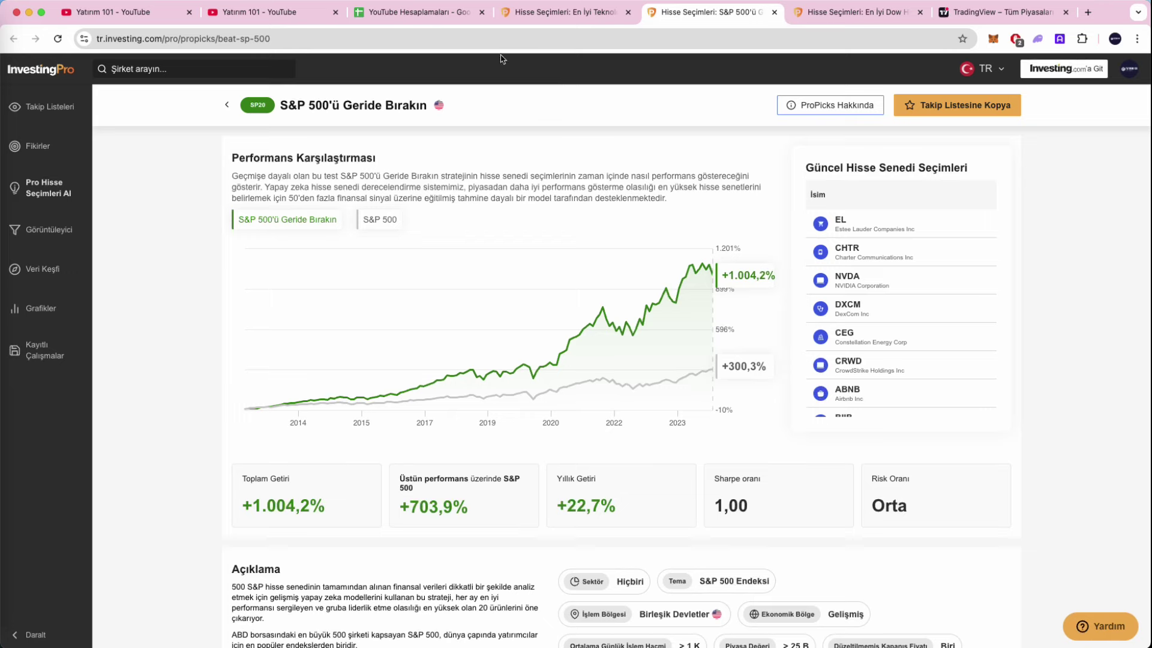
- Return to the YouTube Hesaplamaları spreadsheet and examine the October balances of the S&P500, Teknoloji Devleri and Dow Jones portfolios
{"action": "left_click", "coordinate": [422, 18]}
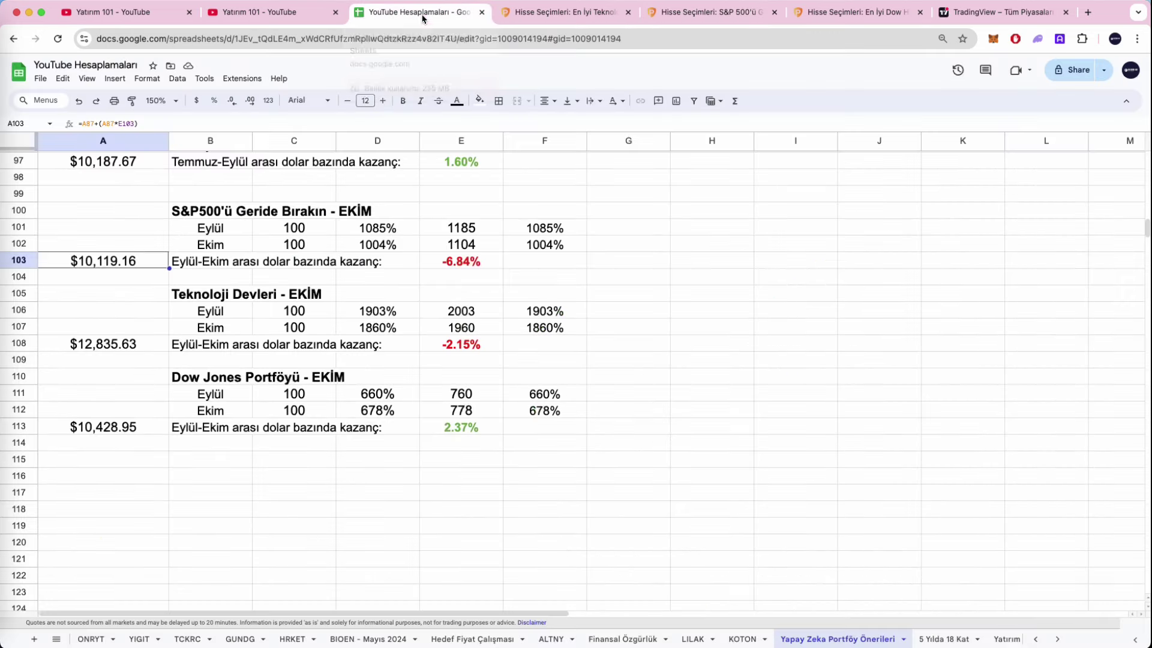
{"action": "left_click", "coordinate": [127, 317]}
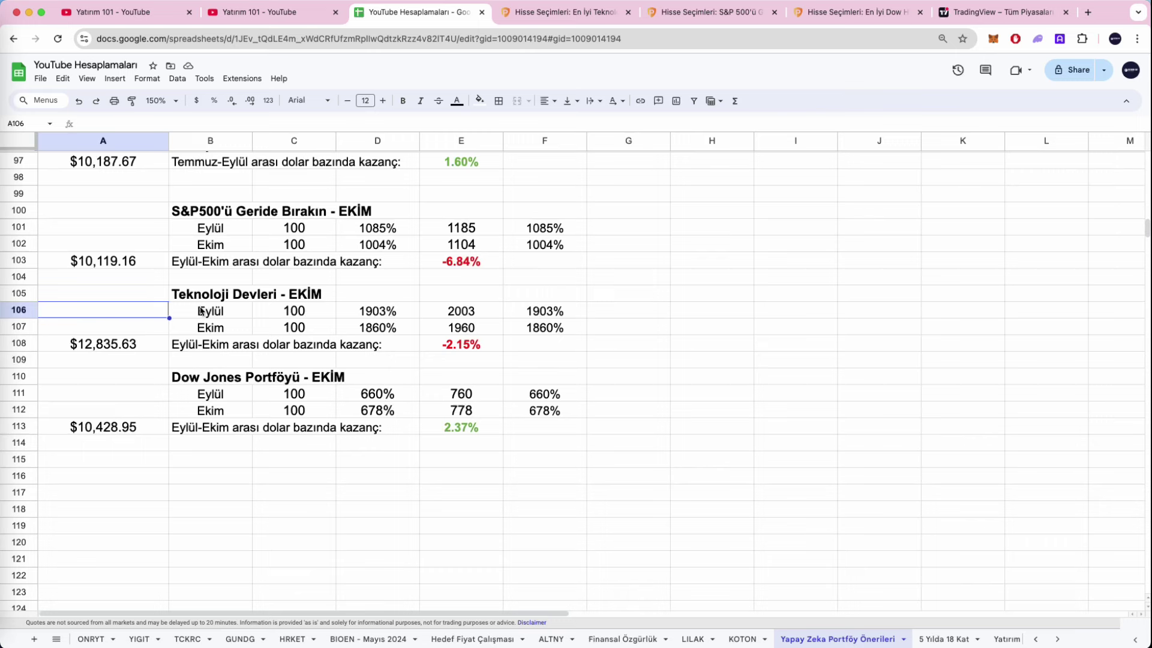
{"action": "left_click", "coordinate": [118, 267]}
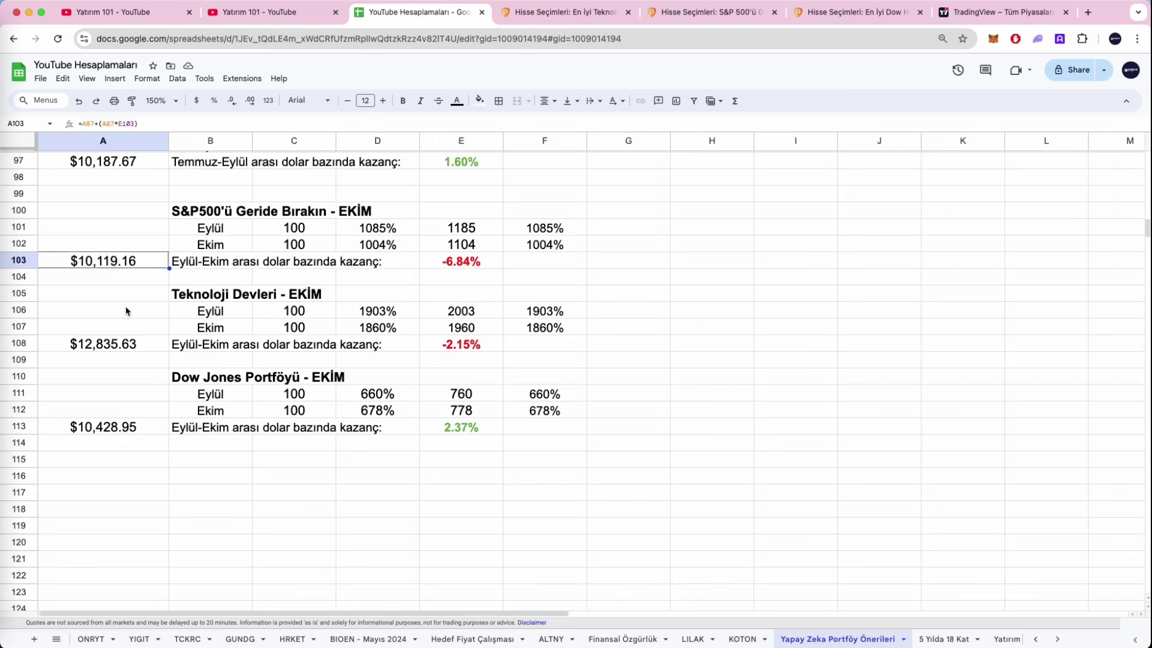
{"action": "left_click", "coordinate": [110, 350]}
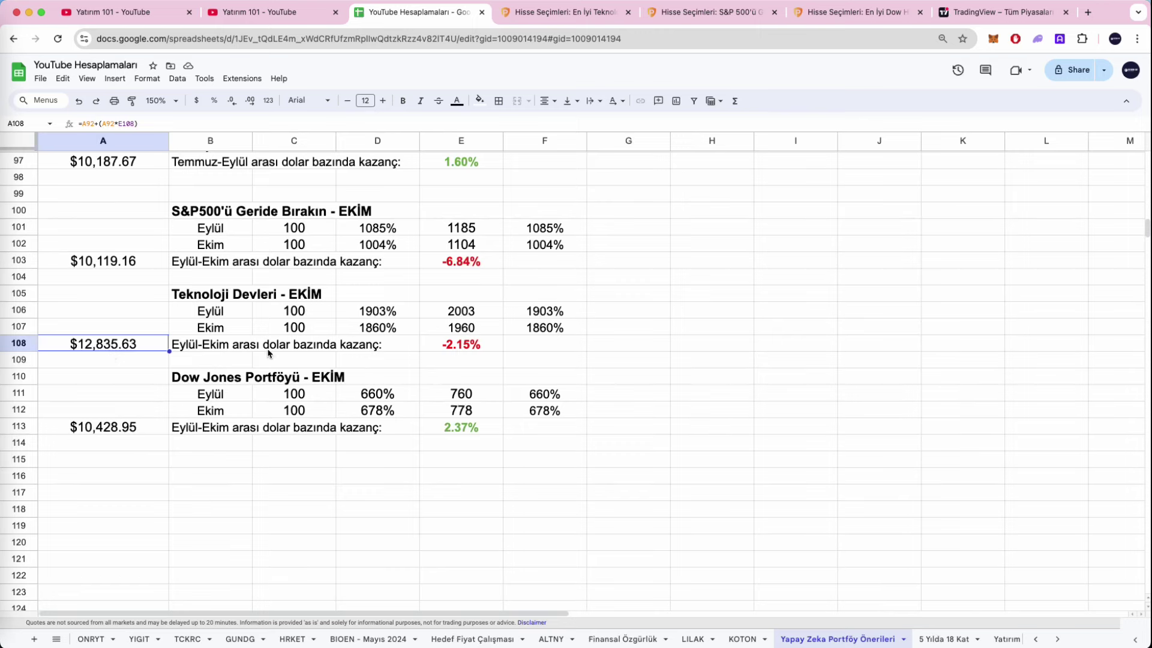
{"action": "scroll", "coordinate": [269, 353], "scroll_direction": "up", "scroll_amount": 5}
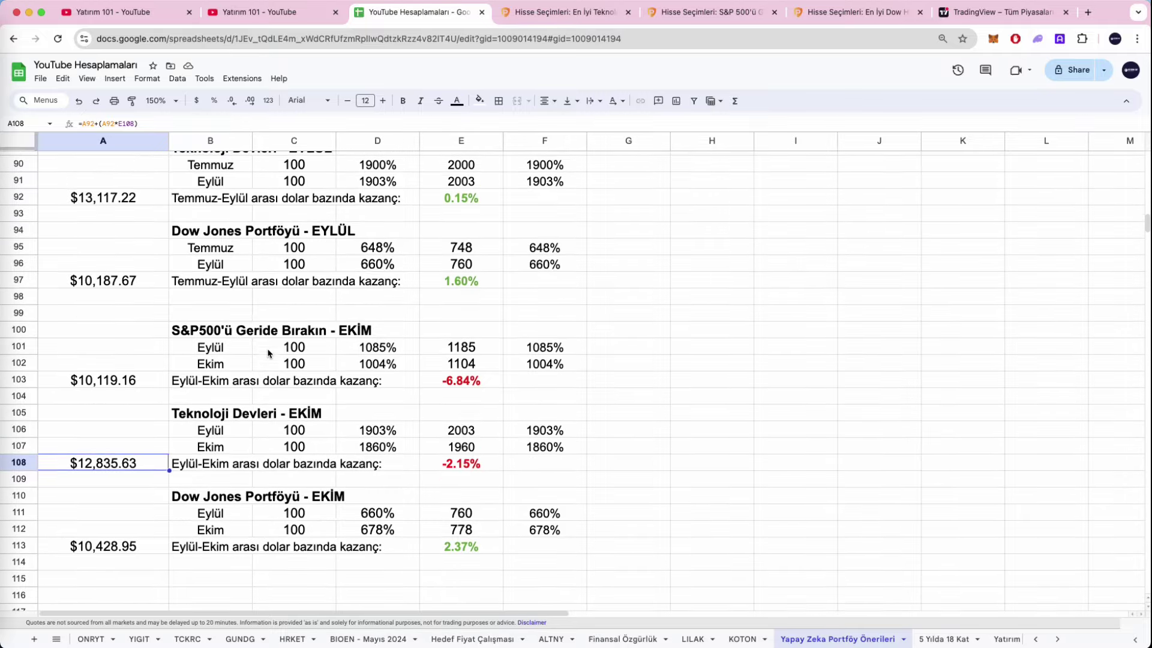
{"action": "scroll", "coordinate": [268, 353], "scroll_direction": "down", "scroll_amount": 4}
{"action": "left_click", "coordinate": [127, 471]}
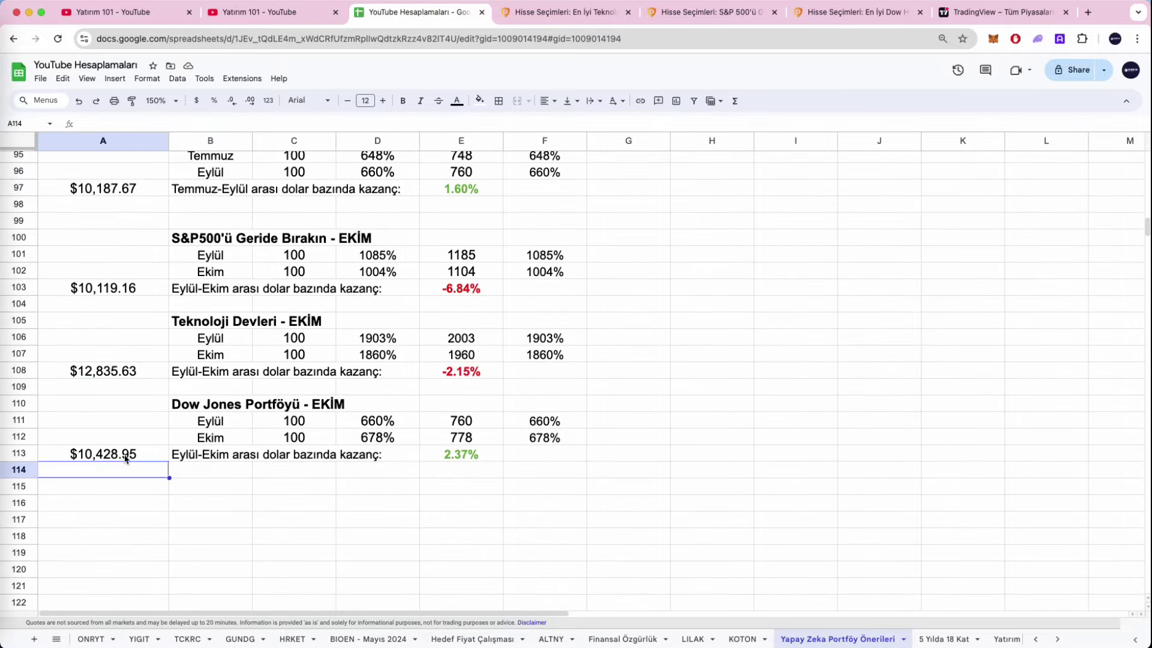
{"action": "left_click", "coordinate": [126, 458]}
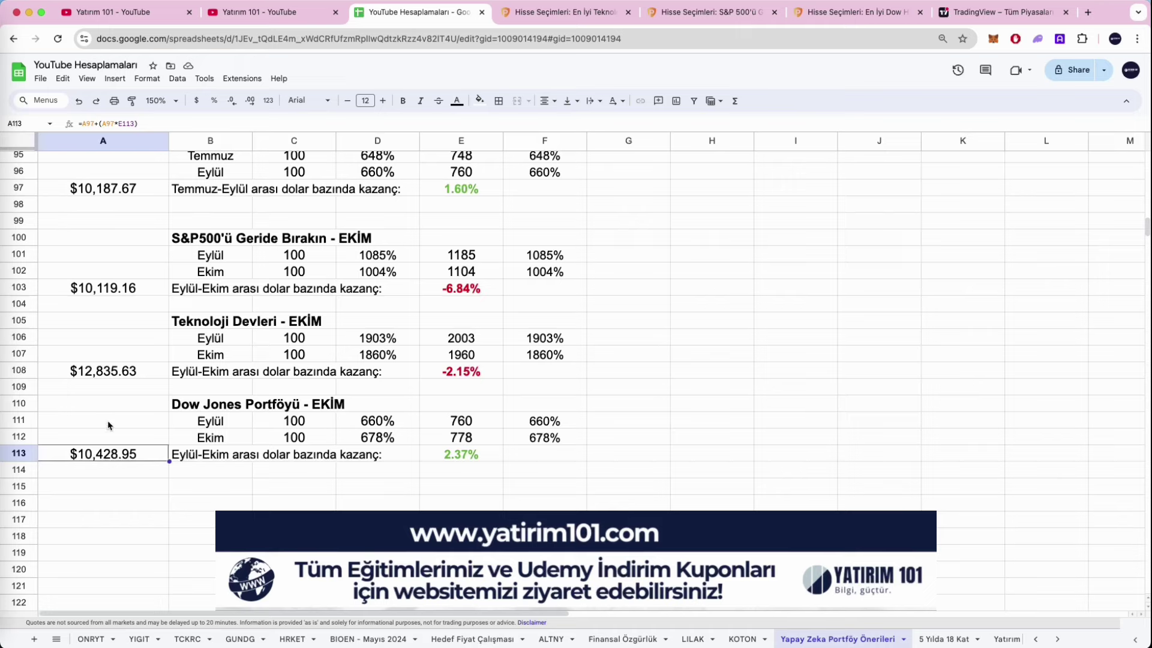
{"action": "left_click", "coordinate": [108, 373]}
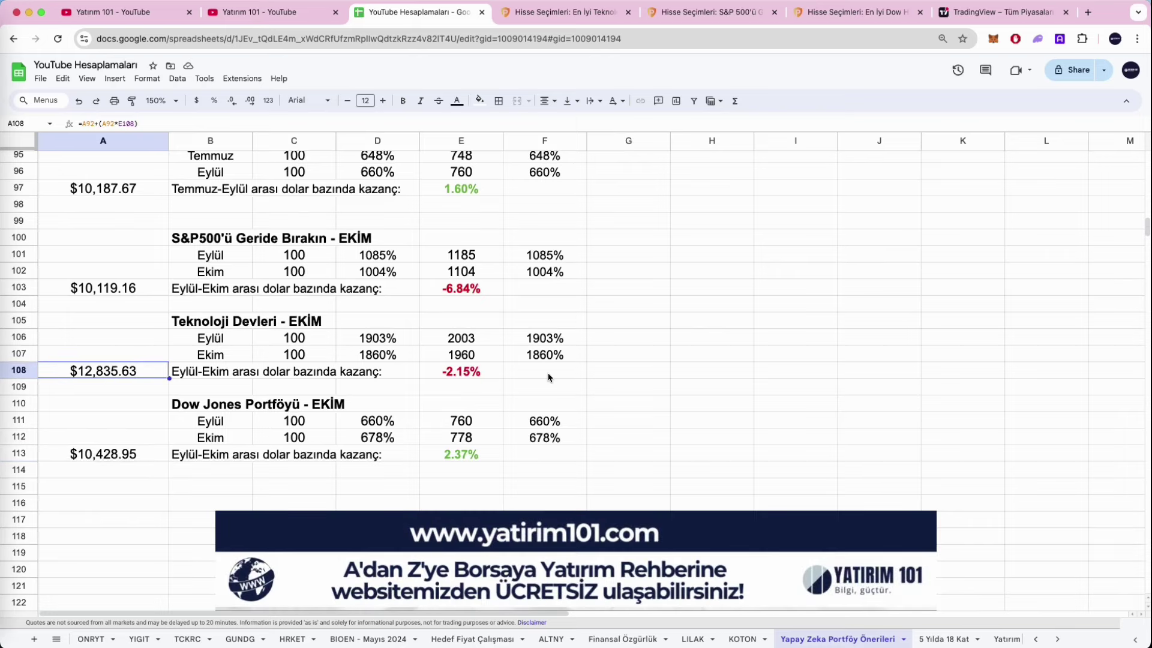
- Enlarge the Teknoloji Devleri stock list image under Ekim until it extends into column V
{"action": "scroll", "coordinate": [547, 378], "scroll_direction": "down", "scroll_amount": 1}
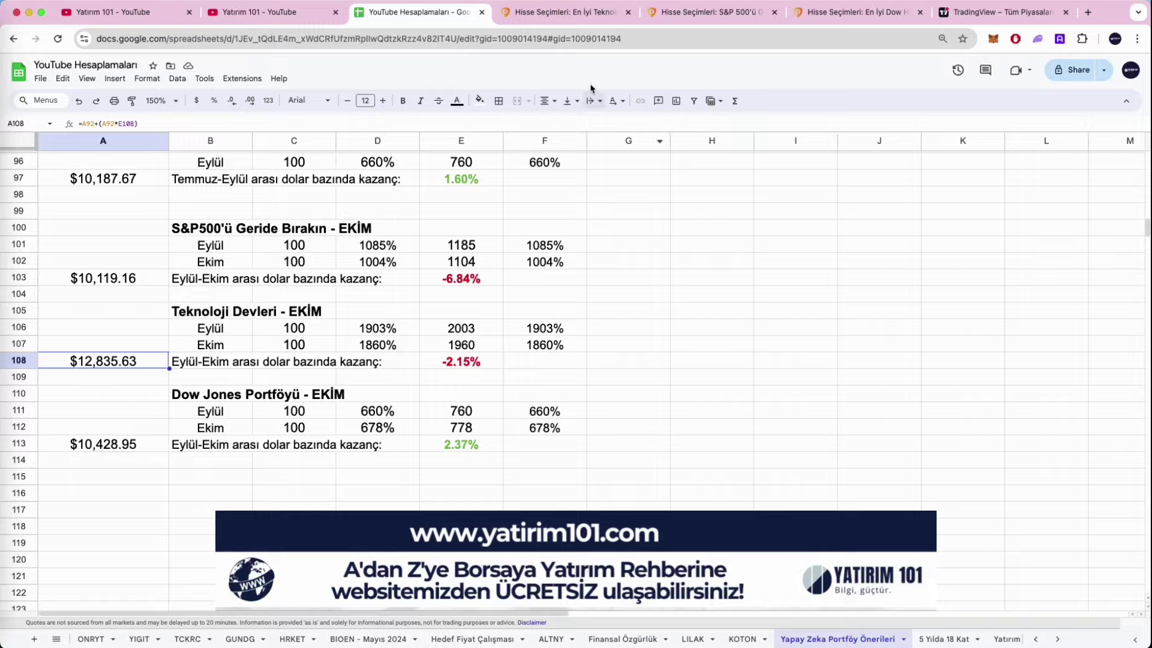
{"action": "scroll", "coordinate": [720, 309], "scroll_direction": "up", "scroll_amount": 20}
{"action": "scroll", "coordinate": [720, 309], "scroll_direction": "right", "scroll_amount": 10}
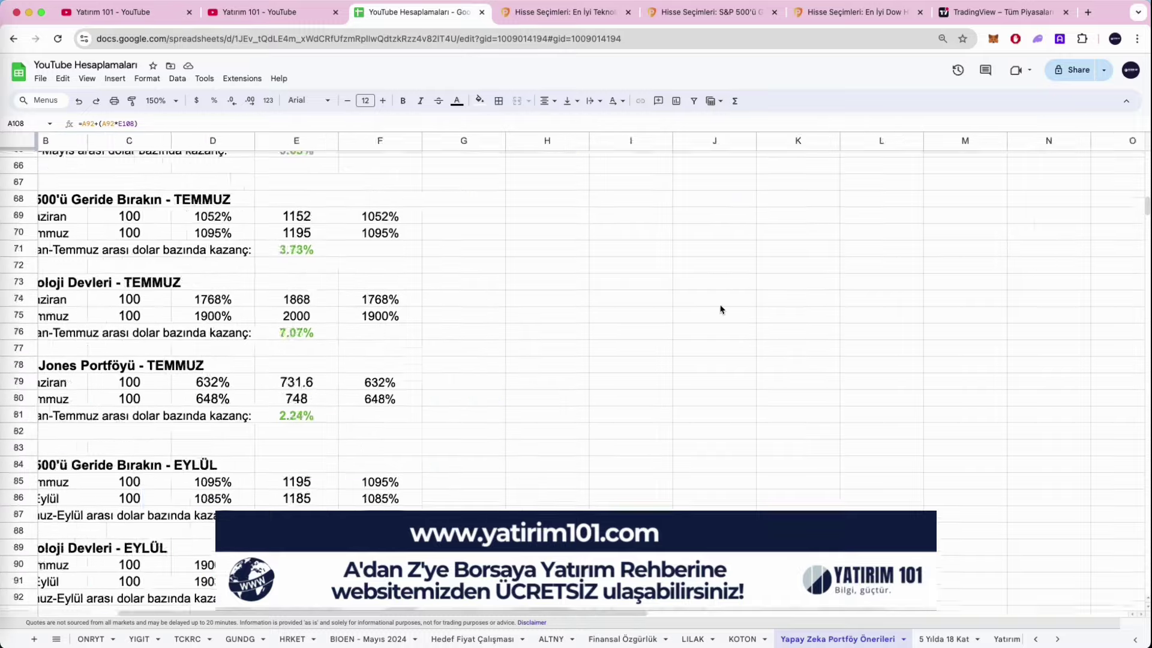
{"action": "scroll", "coordinate": [720, 308], "scroll_direction": "right", "scroll_amount": 8}
{"action": "scroll", "coordinate": [721, 308], "scroll_direction": "up", "scroll_amount": 1}
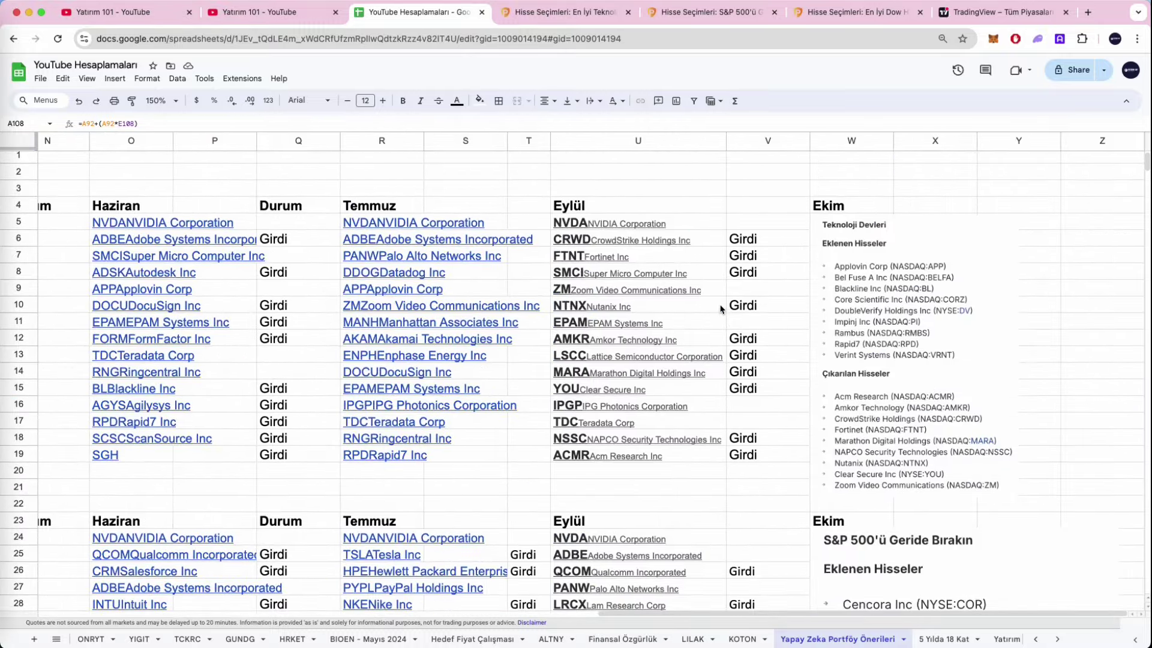
{"action": "left_click", "coordinate": [913, 362]}
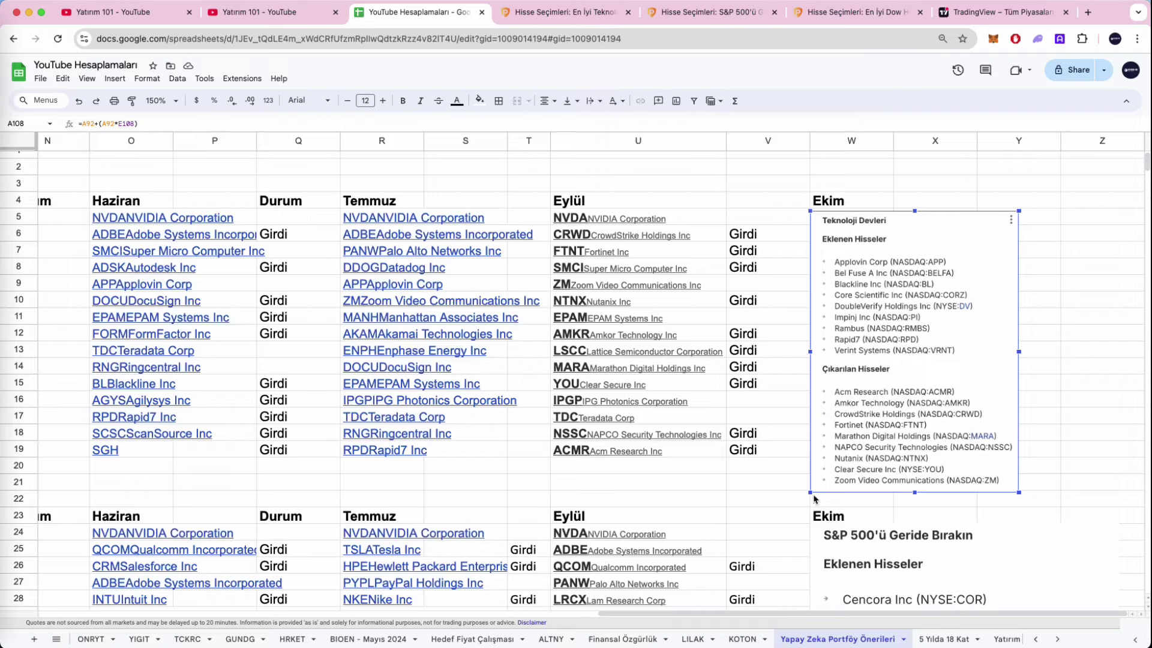
{"action": "left_click_drag", "start_coordinate": [810, 493], "coordinate": [738, 550]}
{"action": "left_click", "coordinate": [1065, 384]}
- Move the S&P 500'ü Geride Bırakın image down to uncover the full Teknoloji Devleri list, and undo the move after reading it
{"action": "scroll", "coordinate": [1065, 387], "scroll_direction": "down", "scroll_amount": 3}
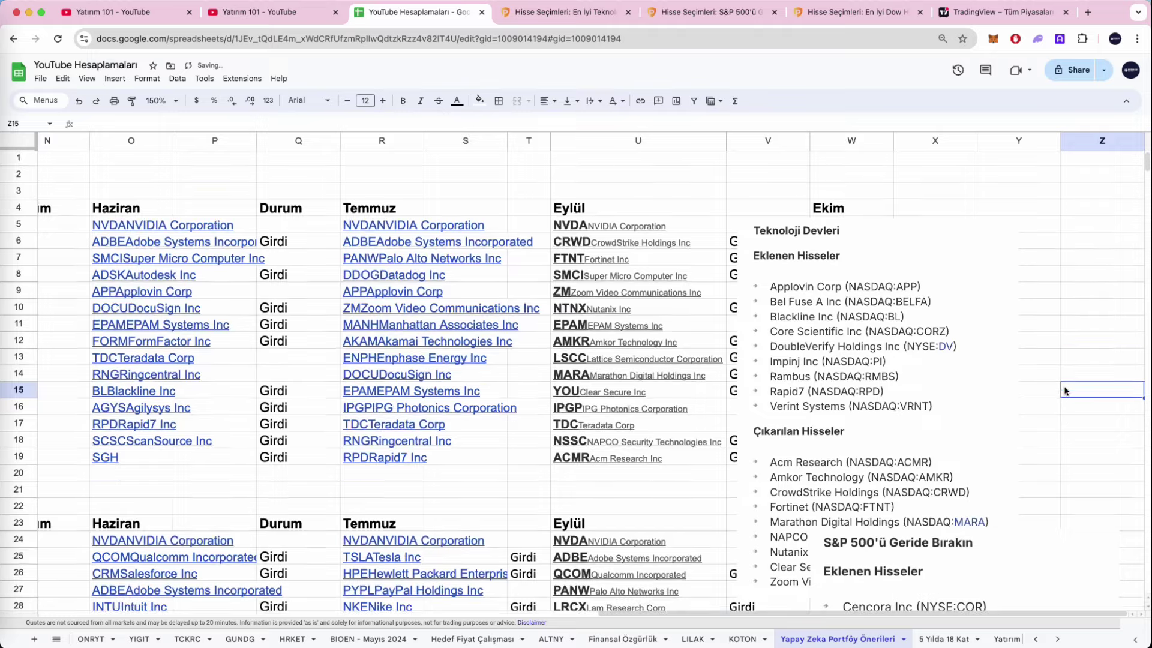
{"action": "scroll", "coordinate": [1064, 391], "scroll_direction": "down", "scroll_amount": 5}
{"action": "scroll", "coordinate": [1065, 391], "scroll_direction": "up", "scroll_amount": 8}
{"action": "left_click", "coordinate": [996, 560]}
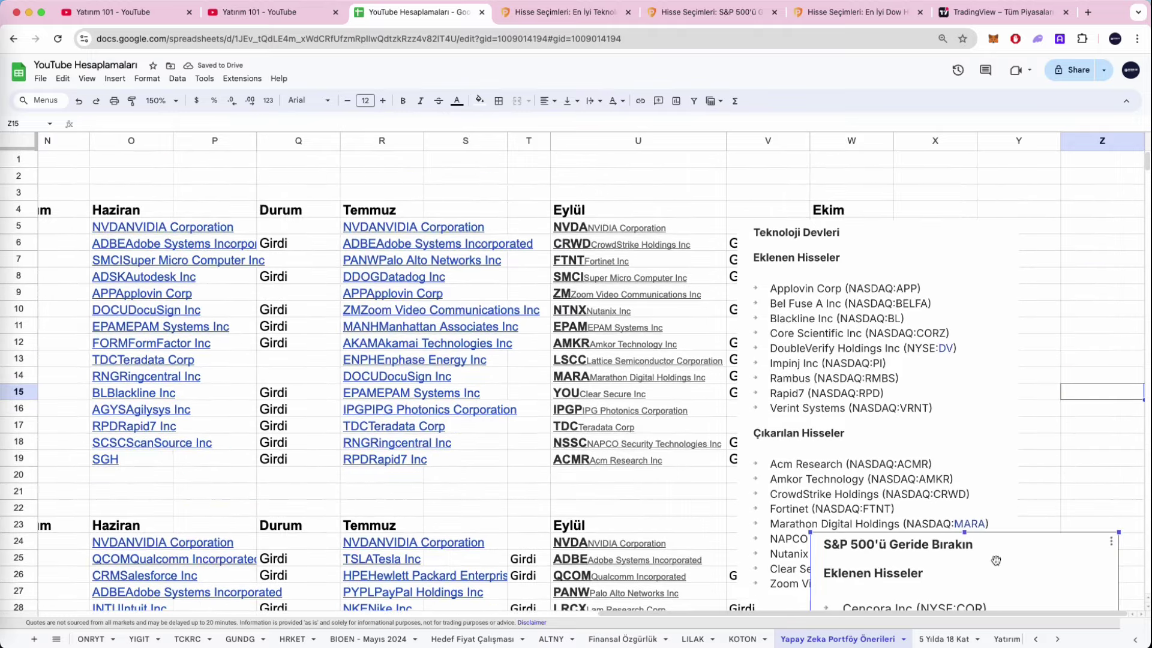
{"action": "left_click_drag", "start_coordinate": [1000, 539], "coordinate": [1000, 618]}
{"action": "left_click", "coordinate": [1104, 412]}
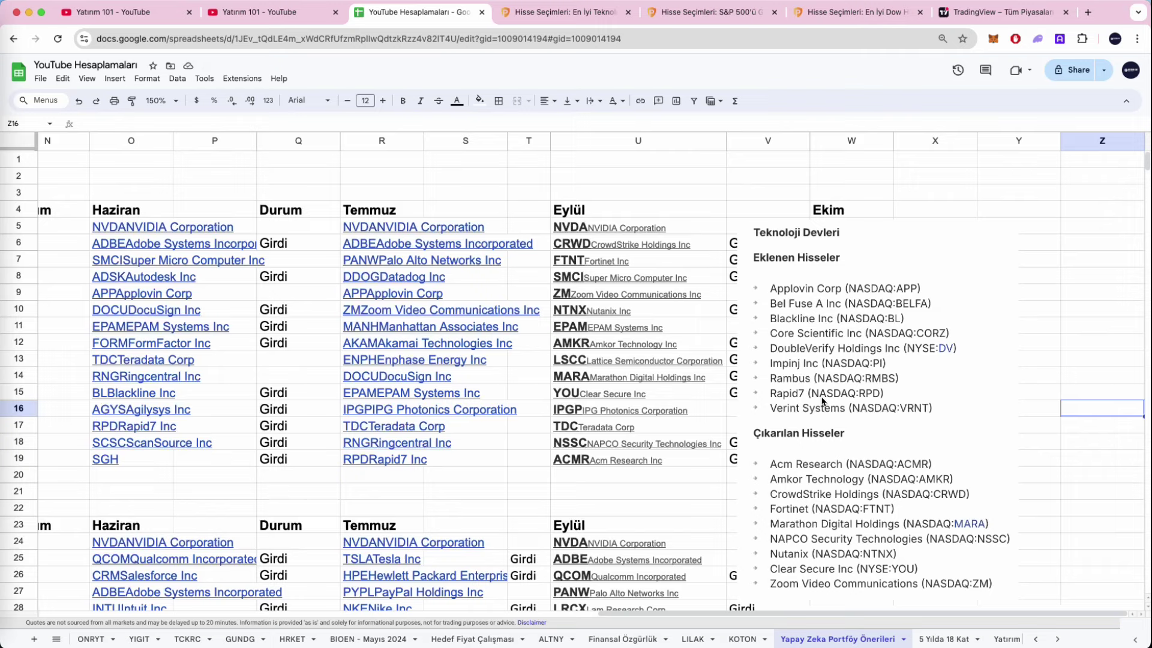
{"action": "left_click", "coordinate": [810, 480]}
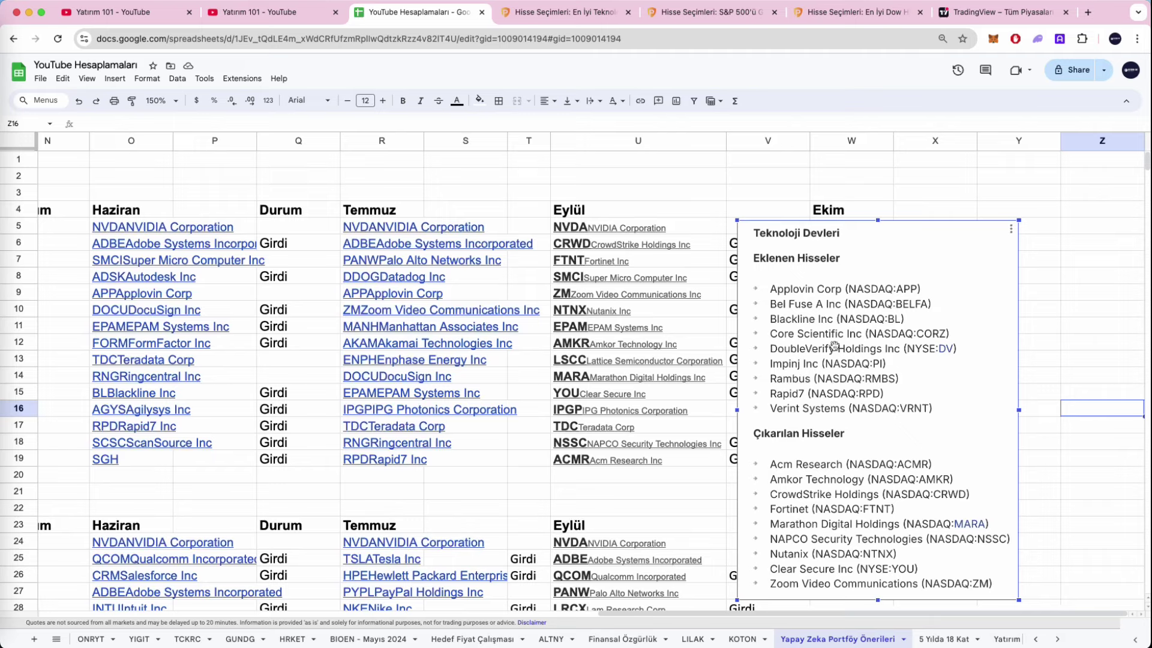
{"action": "key", "text": "ctrl+z"}
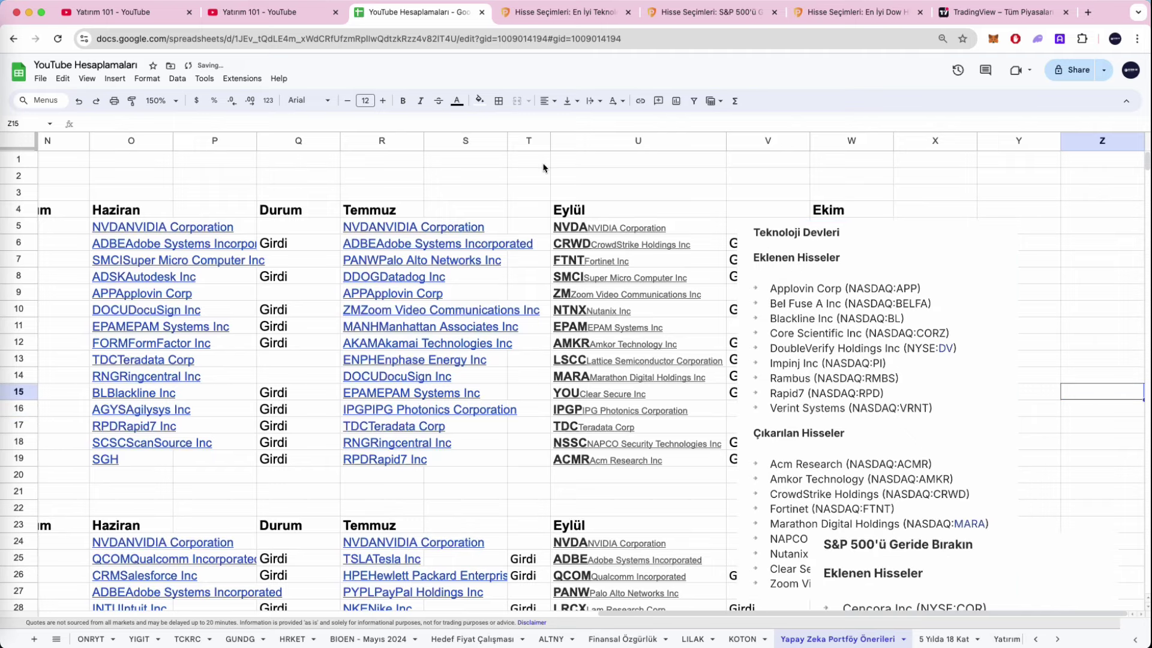
- Switch to the Yatırım 101 community page on YouTube and view the three stock list images in the October post
{"action": "left_click", "coordinate": [290, 19]}
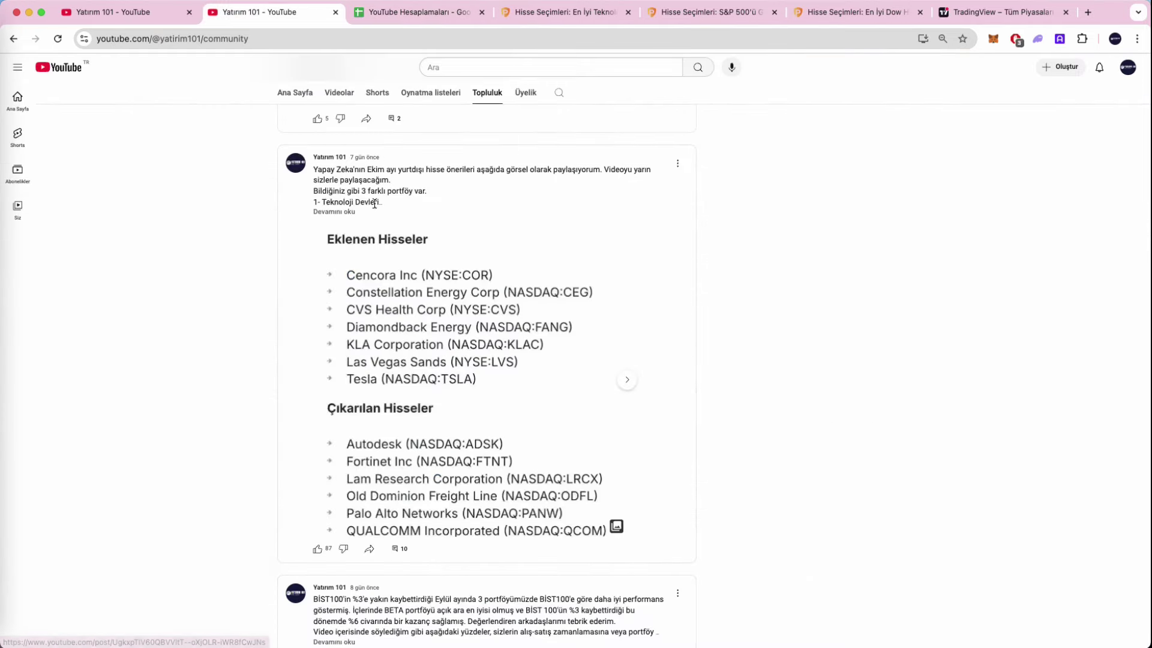
{"action": "left_click", "coordinate": [635, 386]}
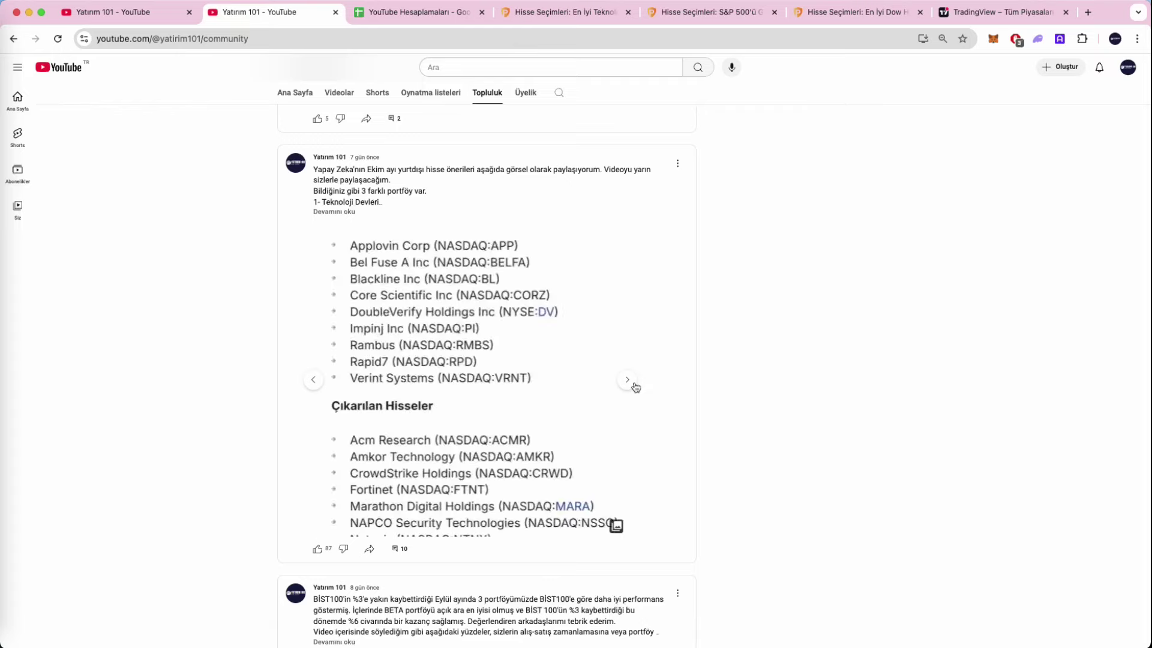
{"action": "left_click", "coordinate": [630, 386]}
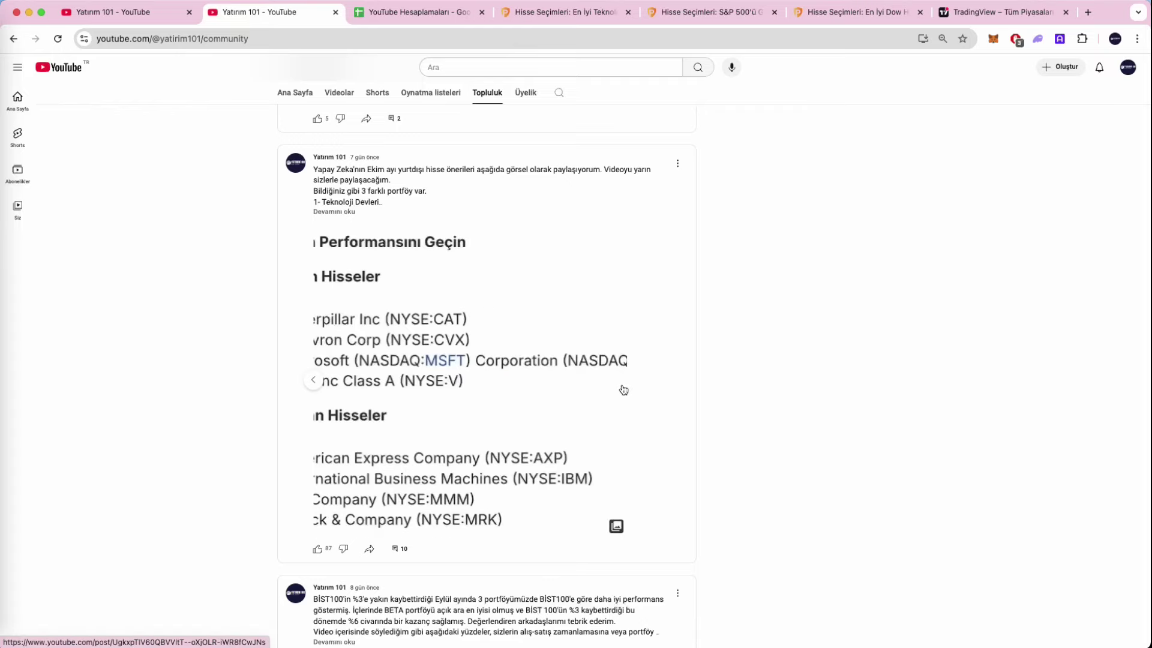
- Return to the YouTube Hesaplamaları spreadsheet and shrink the Teknoloji Devleri list image until its left edge lines up with column W
{"action": "left_click", "coordinate": [419, 13]}
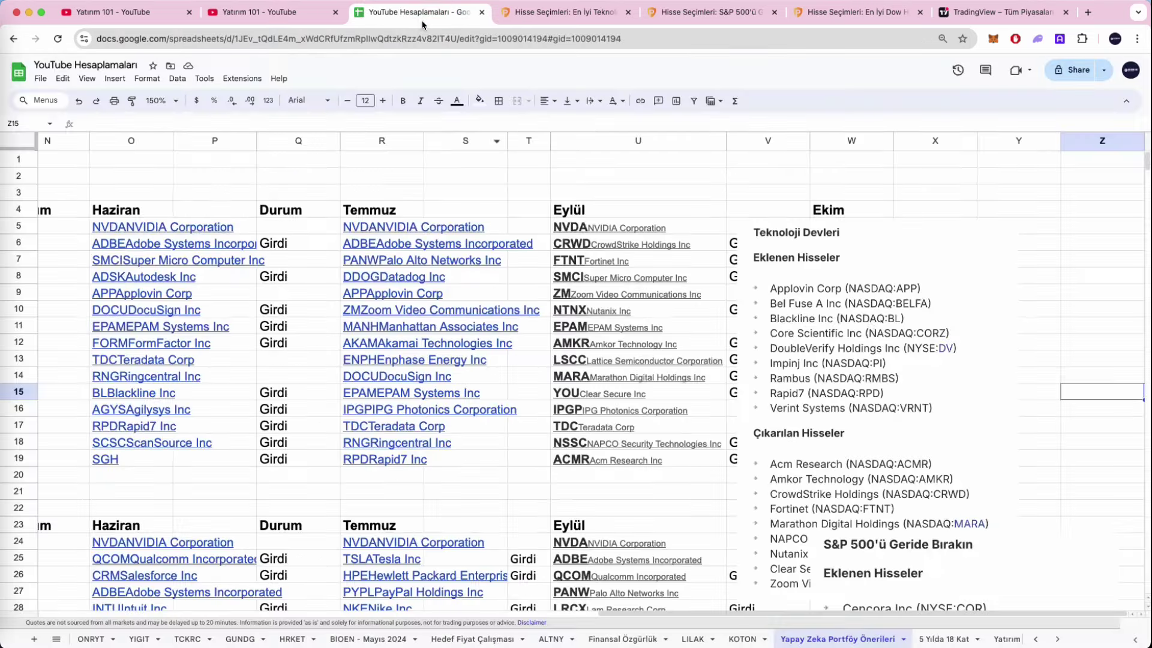
{"action": "left_click", "coordinate": [1056, 357]}
{"action": "left_click", "coordinate": [933, 369]}
{"action": "scroll", "coordinate": [933, 369], "scroll_direction": "down", "scroll_amount": 4}
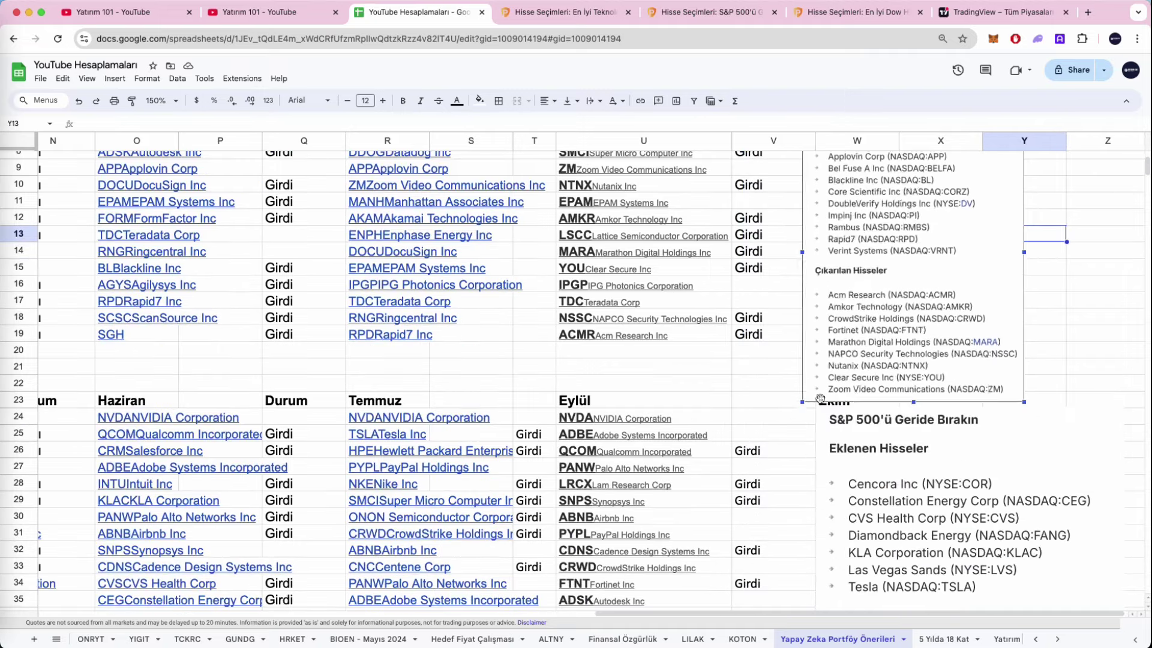
{"action": "left_click_drag", "start_coordinate": [742, 481], "coordinate": [815, 388]}
{"action": "scroll", "coordinate": [960, 360], "scroll_direction": "down", "scroll_amount": 1}
{"action": "left_click", "coordinate": [1061, 318]}
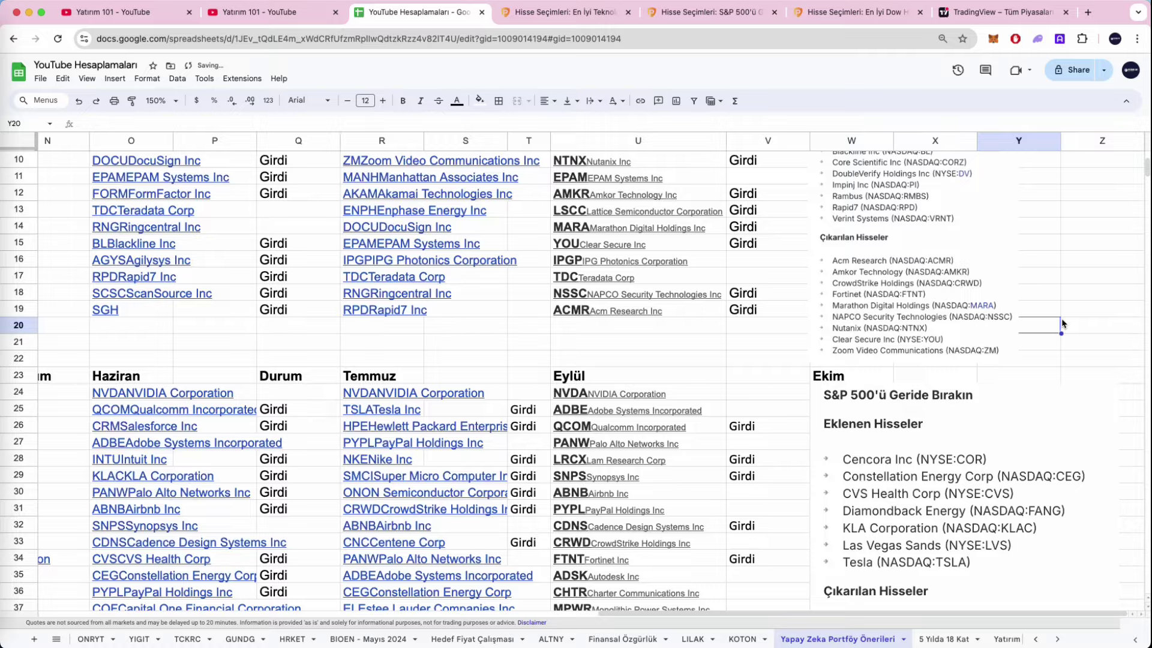
- Examine the added and removed stocks in the Ekim S&P 500'ü Geride Bırakın list against the Eylül column
{"action": "scroll", "coordinate": [1061, 318], "scroll_direction": "down", "scroll_amount": 5}
{"action": "scroll", "coordinate": [1062, 323], "scroll_direction": "down", "scroll_amount": 1}
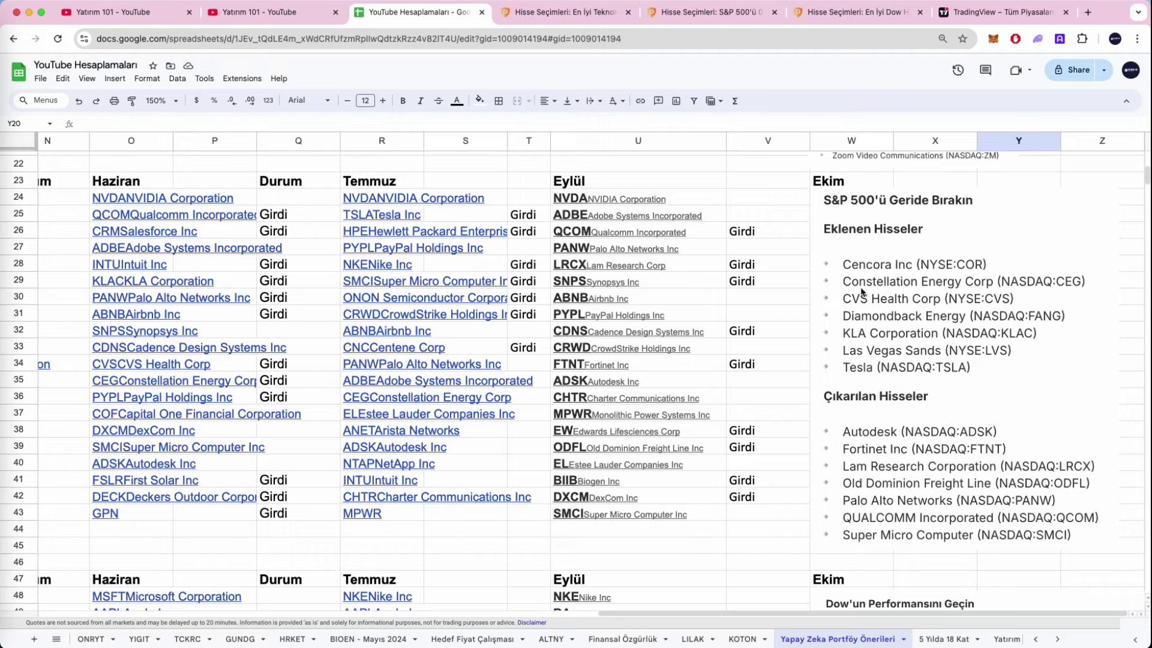
{"action": "left_click", "coordinate": [793, 285]}
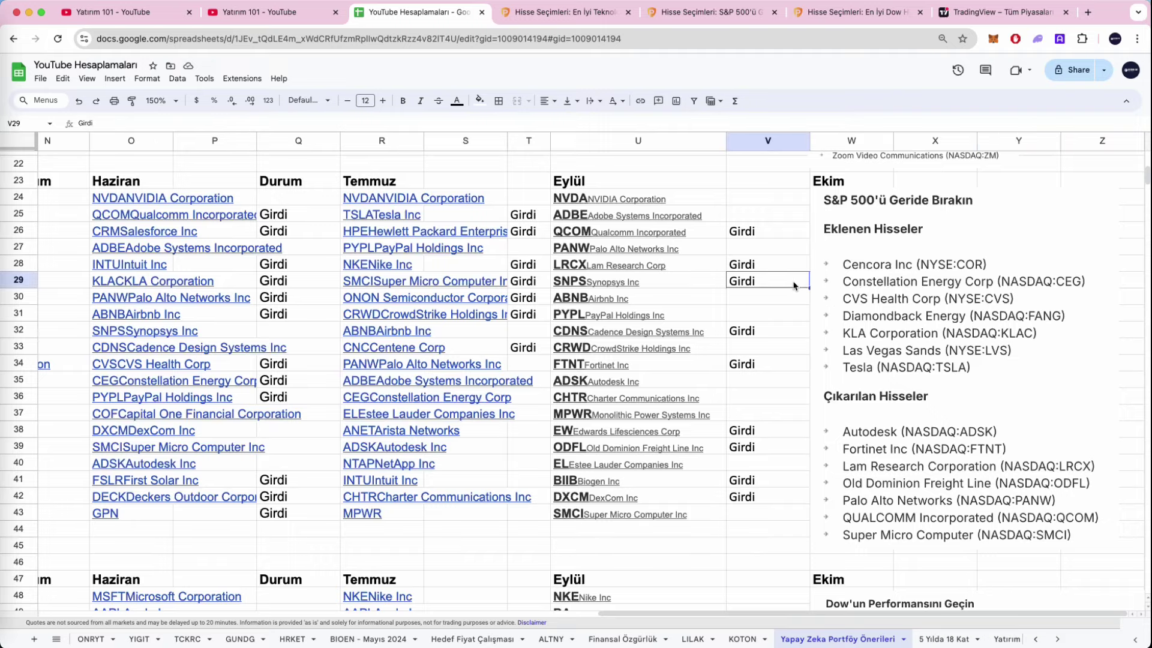
{"action": "scroll", "coordinate": [794, 285], "scroll_direction": "down", "scroll_amount": 1}
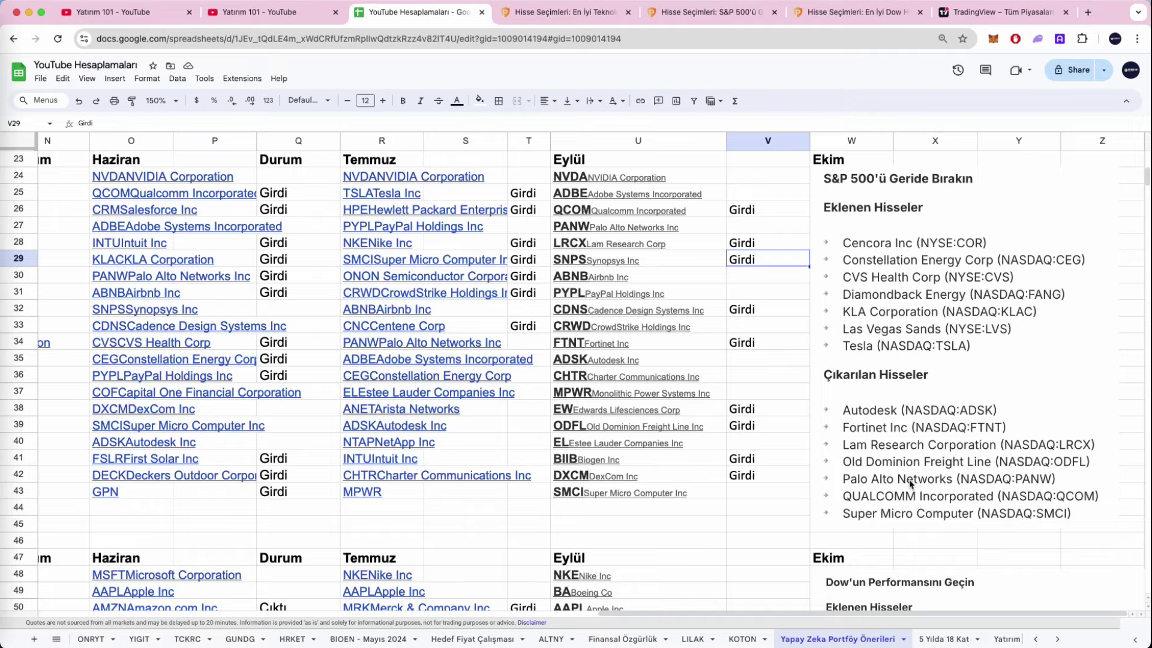
{"action": "left_click", "coordinate": [768, 492]}
- Examine the added and removed stocks in the Ekim Dow'un Performansını Geçin list beside the Eylül stocks
{"action": "scroll", "coordinate": [840, 456], "scroll_direction": "down", "scroll_amount": 5}
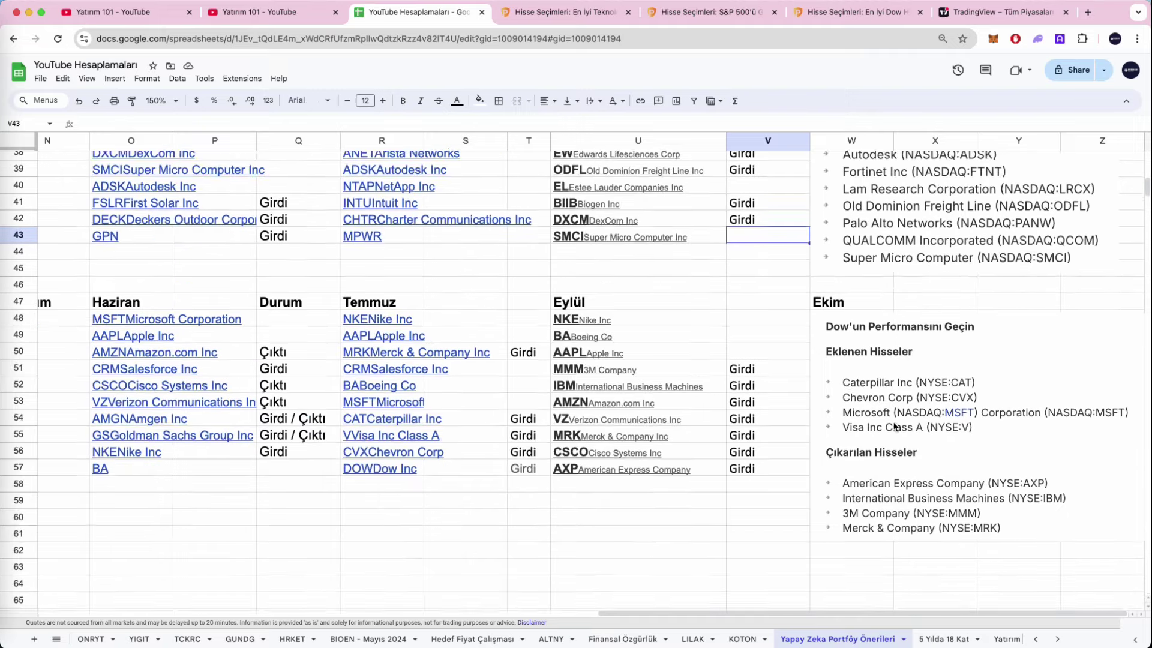
{"action": "left_click", "coordinate": [801, 443]}
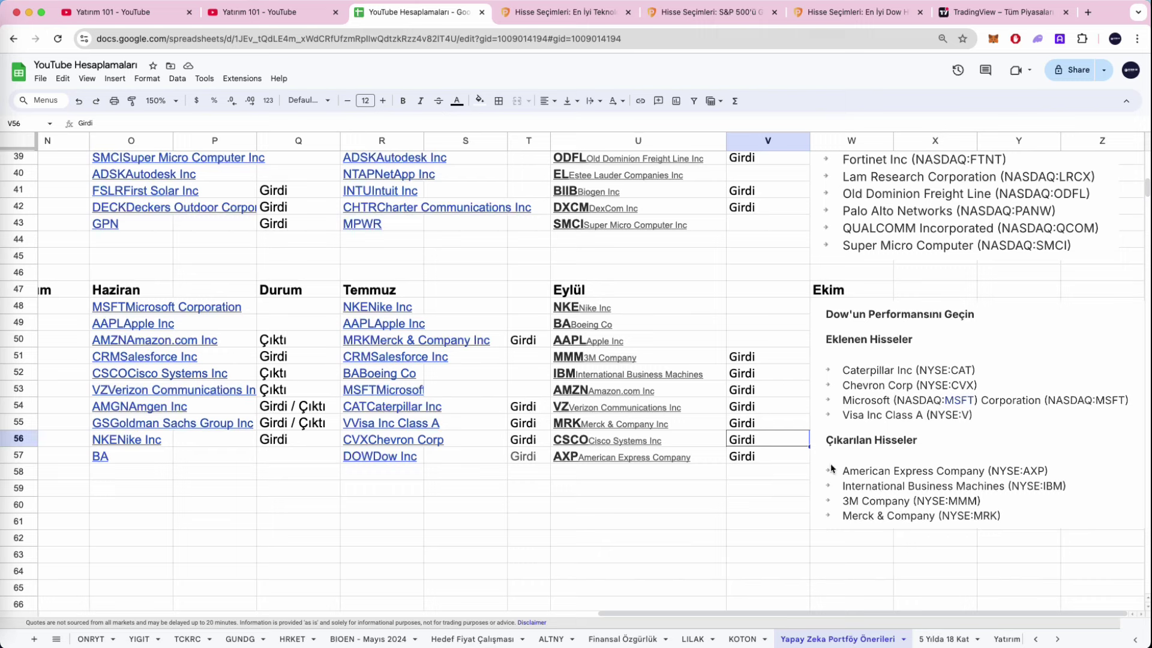
{"action": "left_click", "coordinate": [789, 507]}
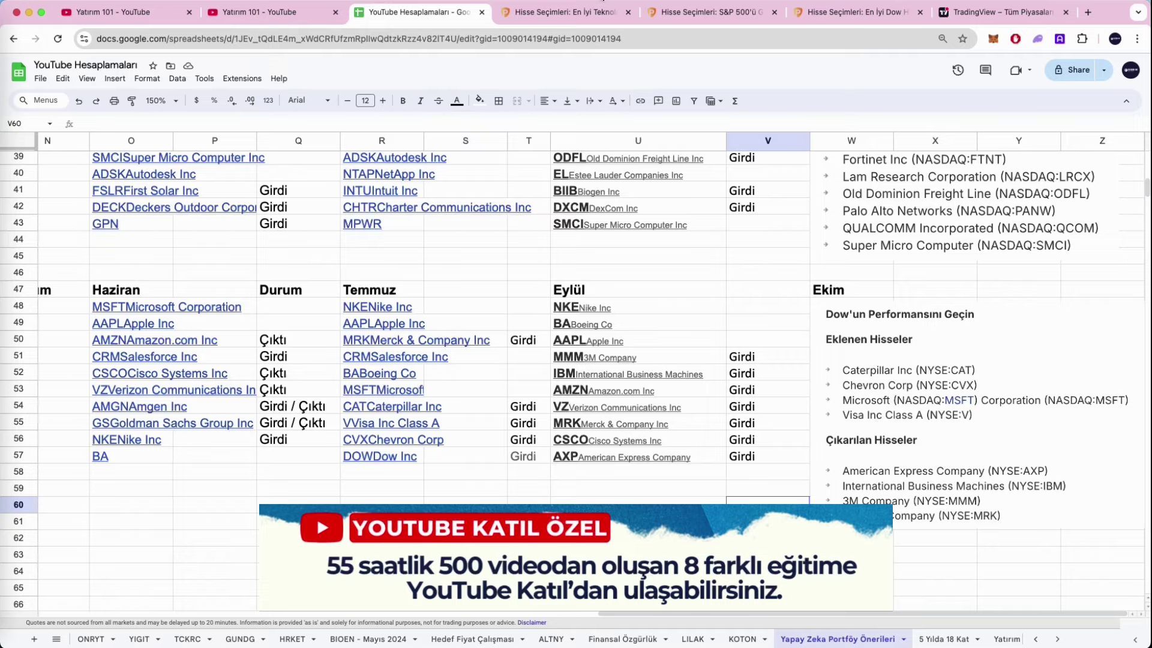
- Review the monthly gains and running balances of the three portfolios from Mayıs through Ekim
{"action": "scroll", "coordinate": [615, 310], "scroll_direction": "left", "scroll_amount": 15}
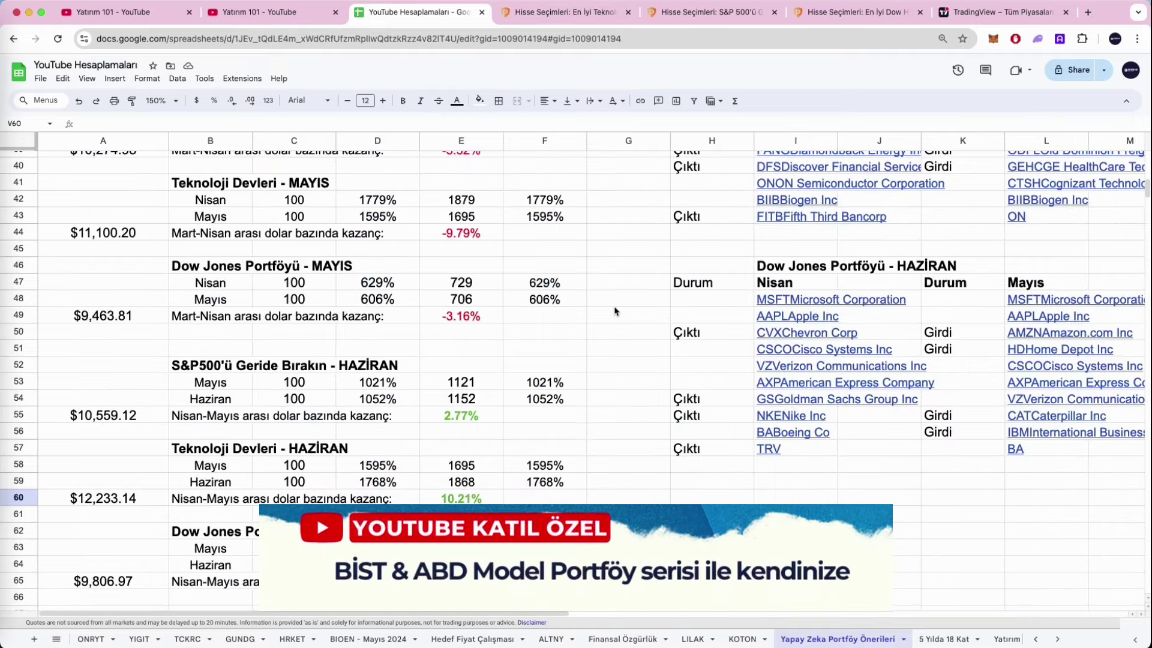
{"action": "scroll", "coordinate": [522, 369], "scroll_direction": "down", "scroll_amount": 4}
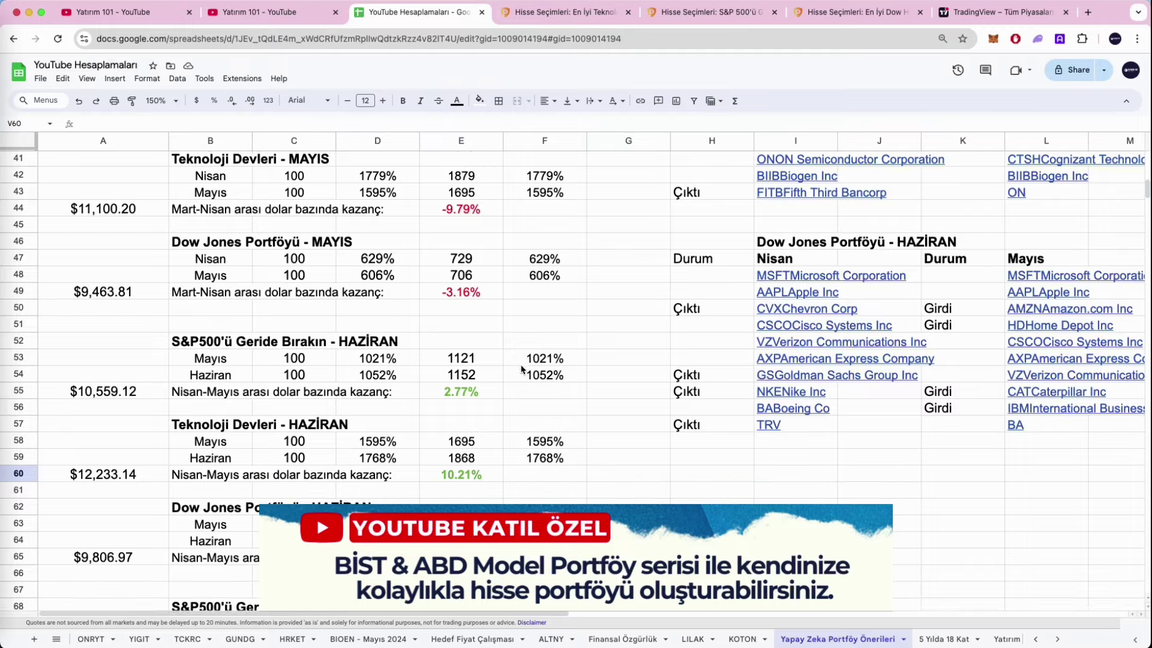
{"action": "scroll", "coordinate": [521, 369], "scroll_direction": "down", "scroll_amount": 6}
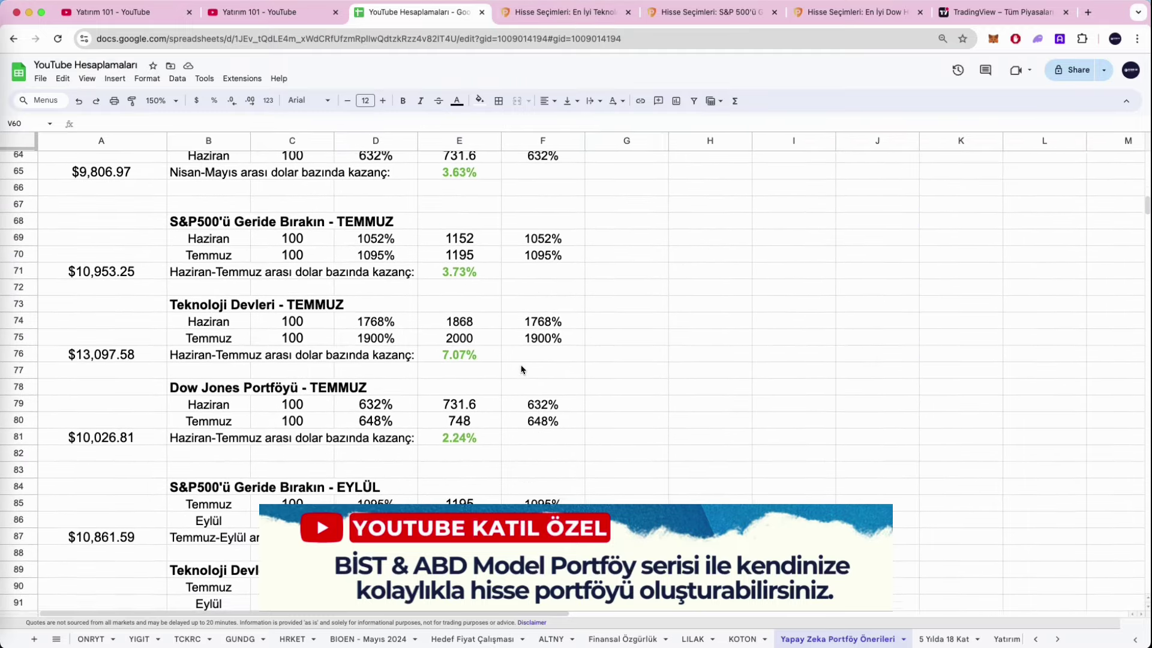
{"action": "scroll", "coordinate": [521, 369], "scroll_direction": "down", "scroll_amount": 7}
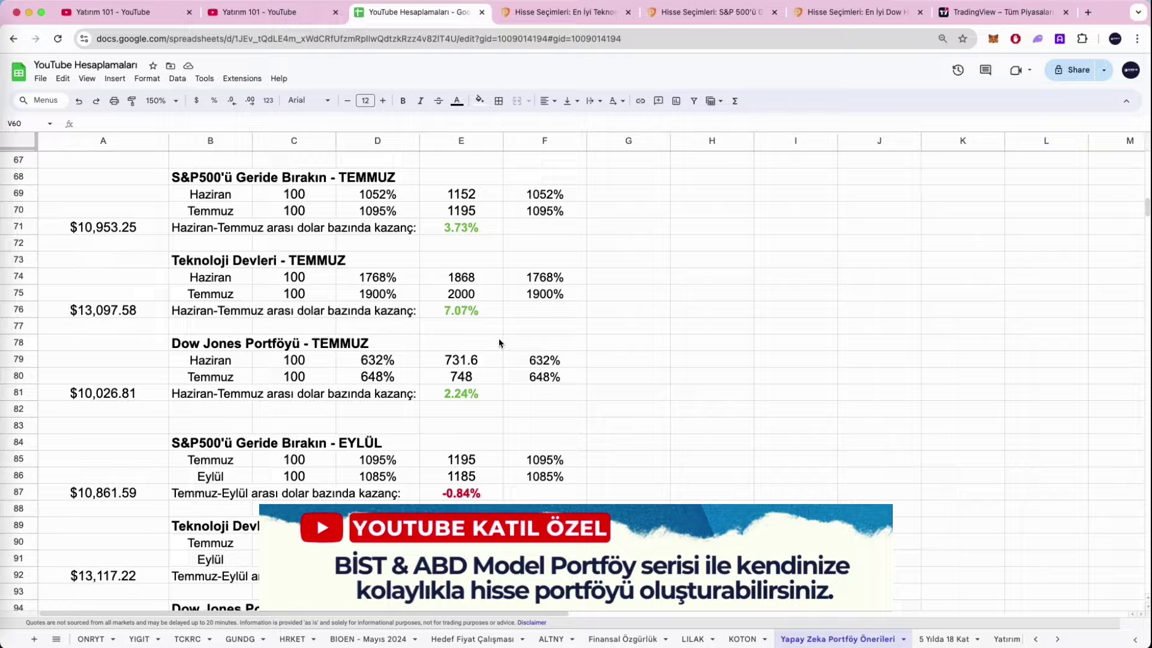
{"action": "scroll", "coordinate": [499, 343], "scroll_direction": "down", "scroll_amount": 5}
{"action": "scroll", "coordinate": [499, 343], "scroll_direction": "up", "scroll_amount": 4}
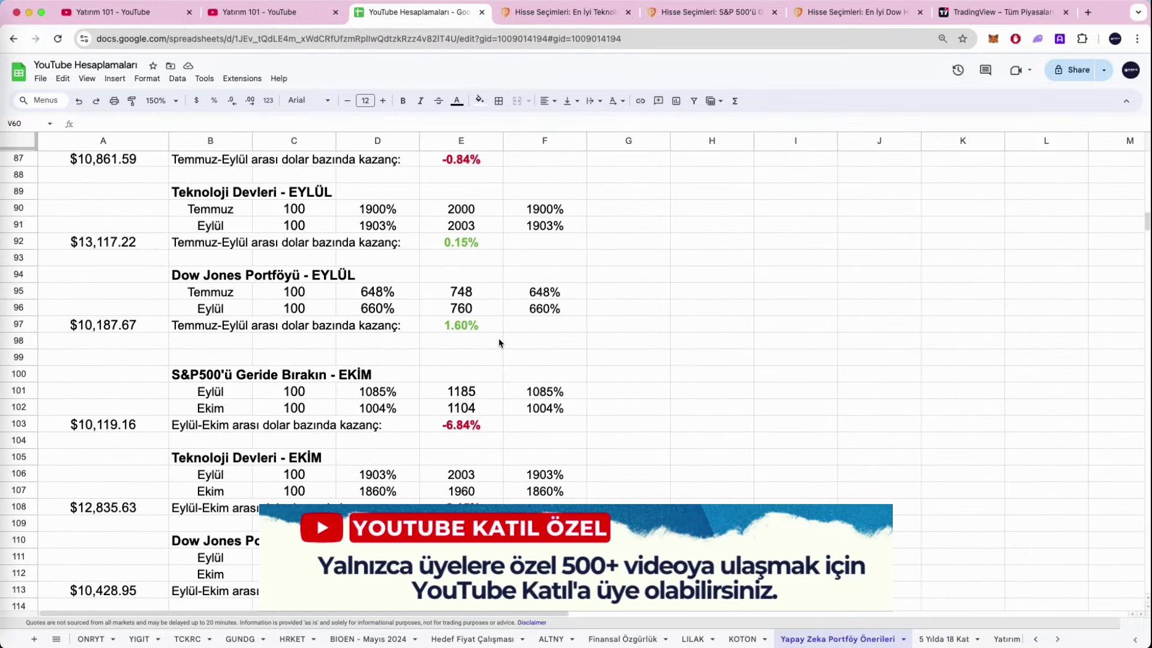
{"action": "left_click", "coordinate": [647, 342]}
{"action": "scroll", "coordinate": [648, 342], "scroll_direction": "down", "scroll_amount": 1}
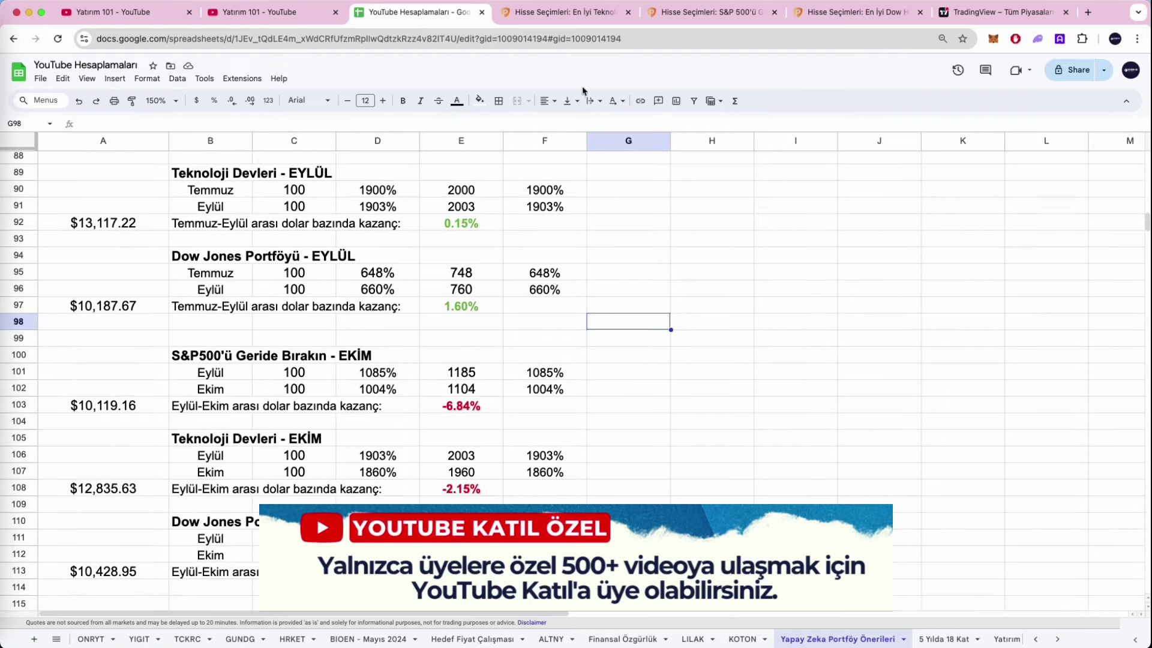
- Switch to InvestingPro and view the Teknoloji Devleri performance comparison and current stock picks
{"action": "left_click", "coordinate": [571, 15]}
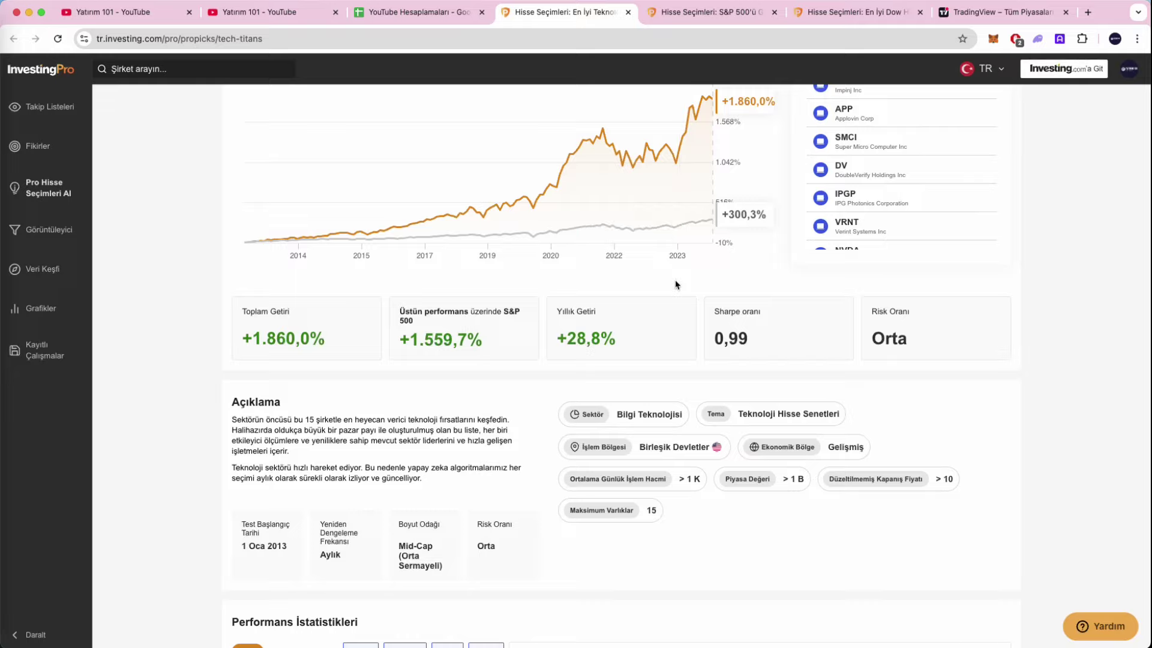
{"action": "scroll", "coordinate": [675, 283], "scroll_direction": "up", "scroll_amount": 3}
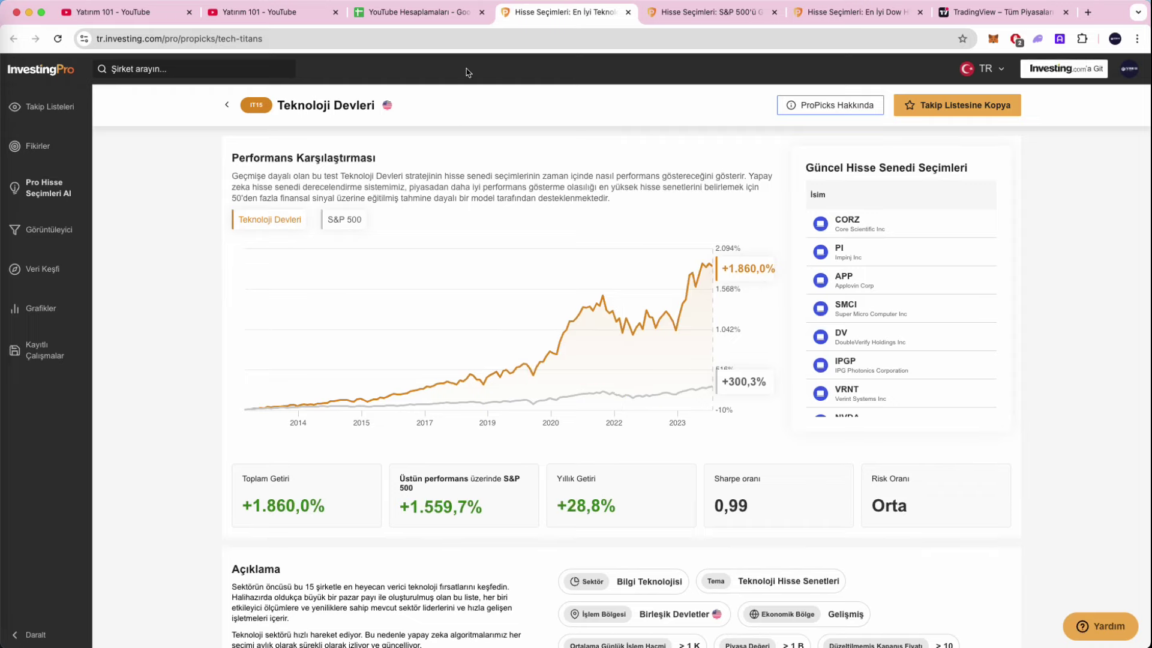
- Switch to the Yatırım 101 YouTube channel and browse its home page playlists up to the channel header
{"action": "left_click", "coordinate": [265, 14]}
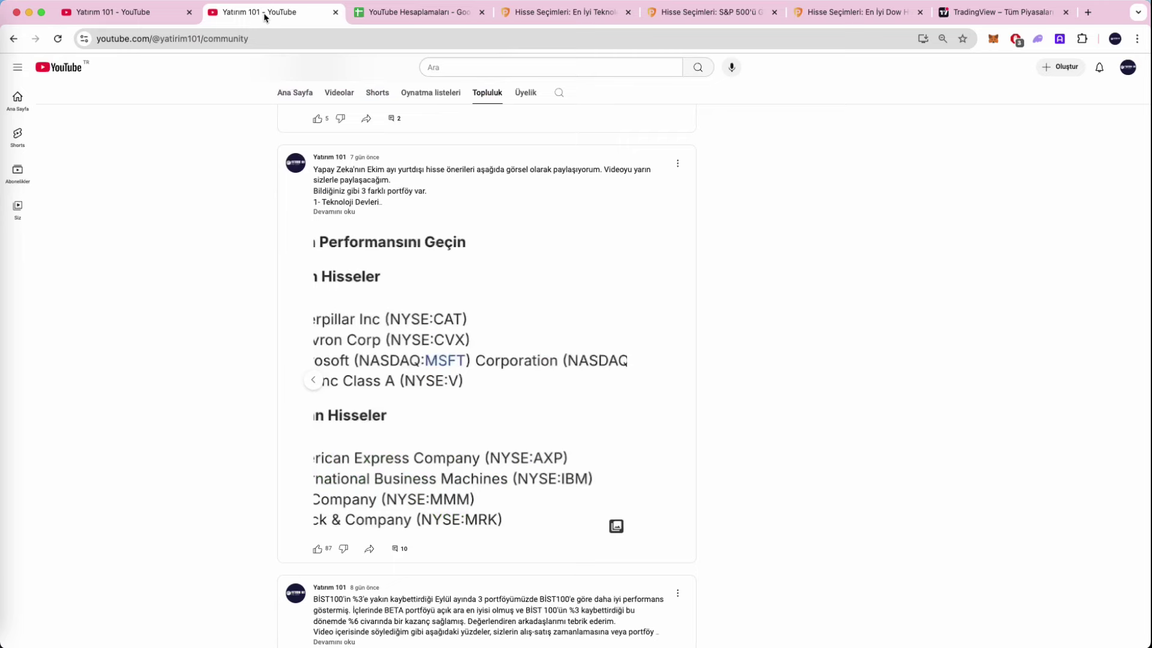
{"action": "left_click", "coordinate": [128, 23]}
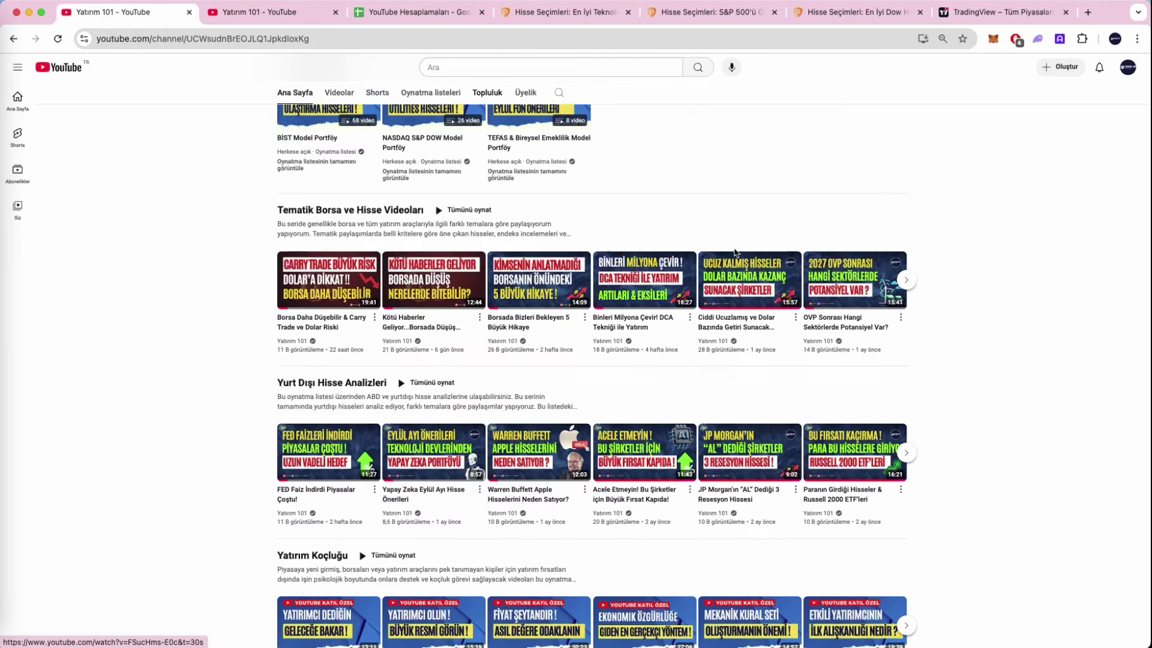
{"action": "scroll", "coordinate": [734, 252], "scroll_direction": "up", "scroll_amount": 9}
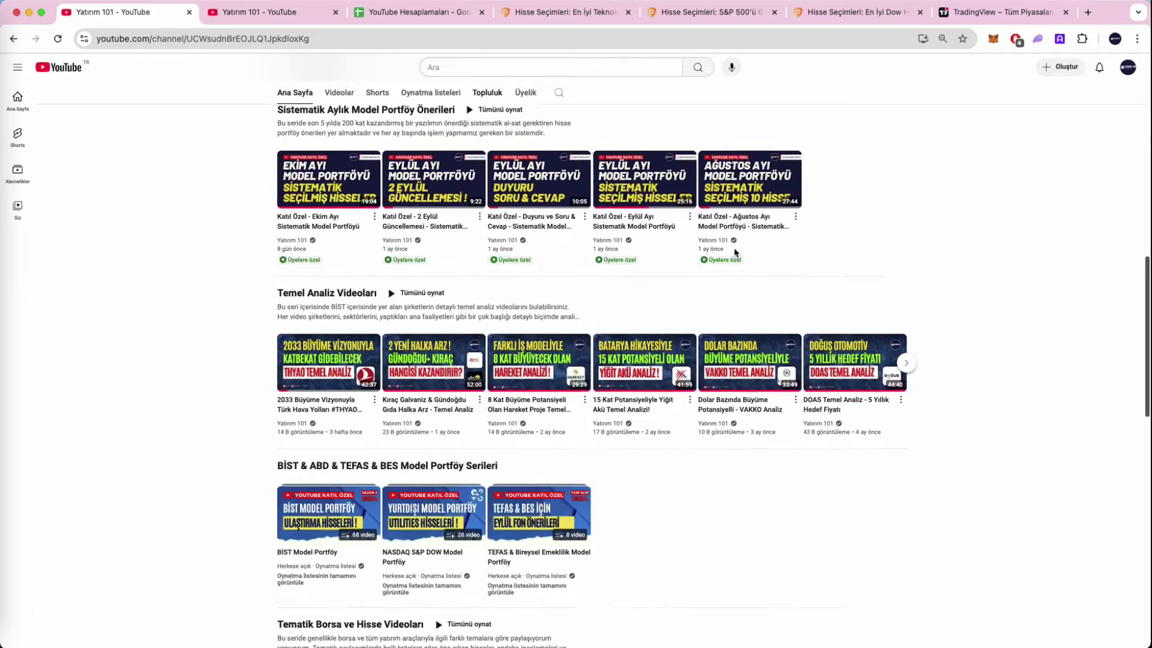
{"action": "scroll", "coordinate": [735, 253], "scroll_direction": "up", "scroll_amount": 2}
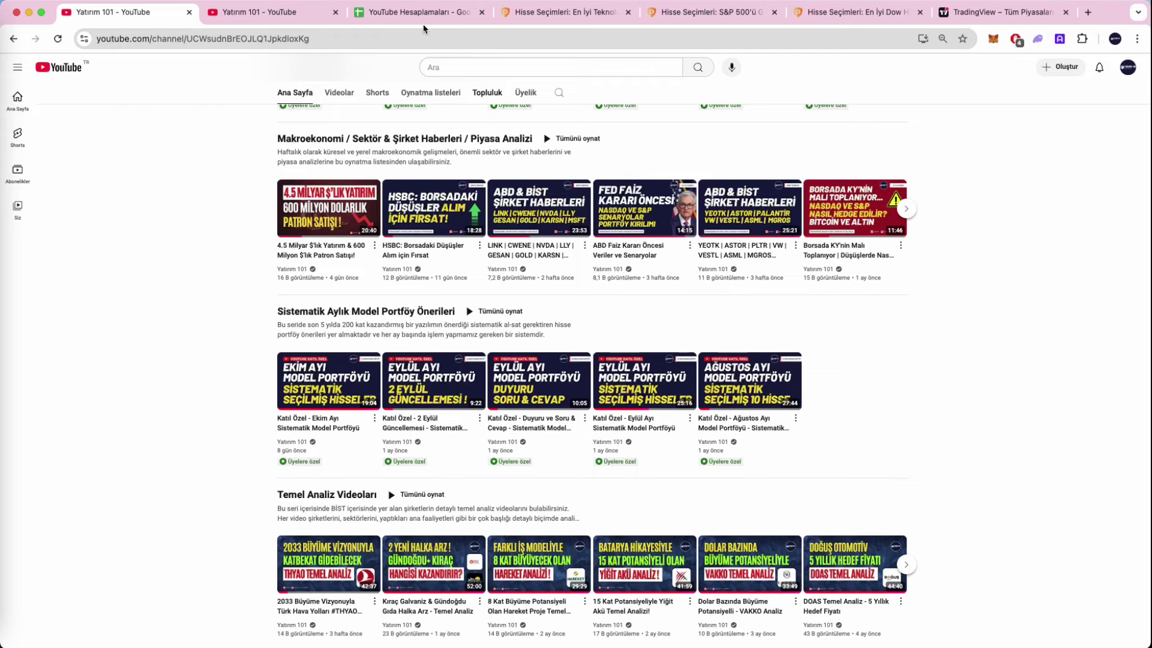
{"action": "scroll", "coordinate": [573, 103], "scroll_direction": "up", "scroll_amount": 5}
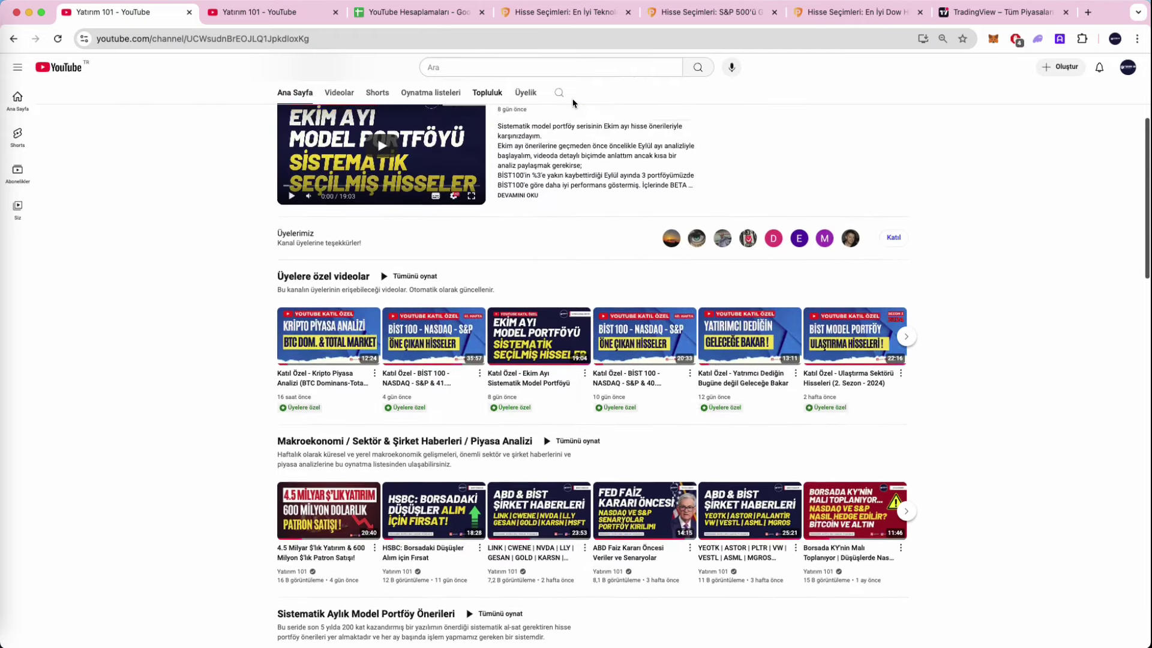
{"action": "scroll", "coordinate": [573, 104], "scroll_direction": "up", "scroll_amount": 4}
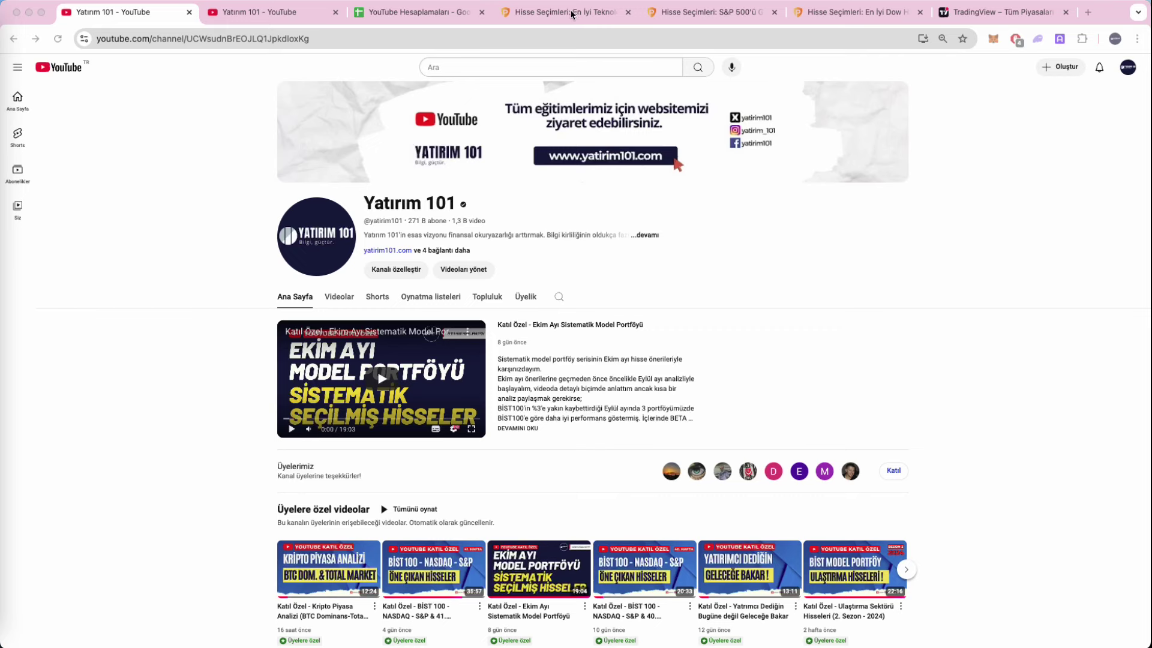
- View the SPX index overview on TradingView and the S&P 500'ü Geride Bırakın performance chart on InvestingPro
{"action": "left_click", "coordinate": [949, 15]}
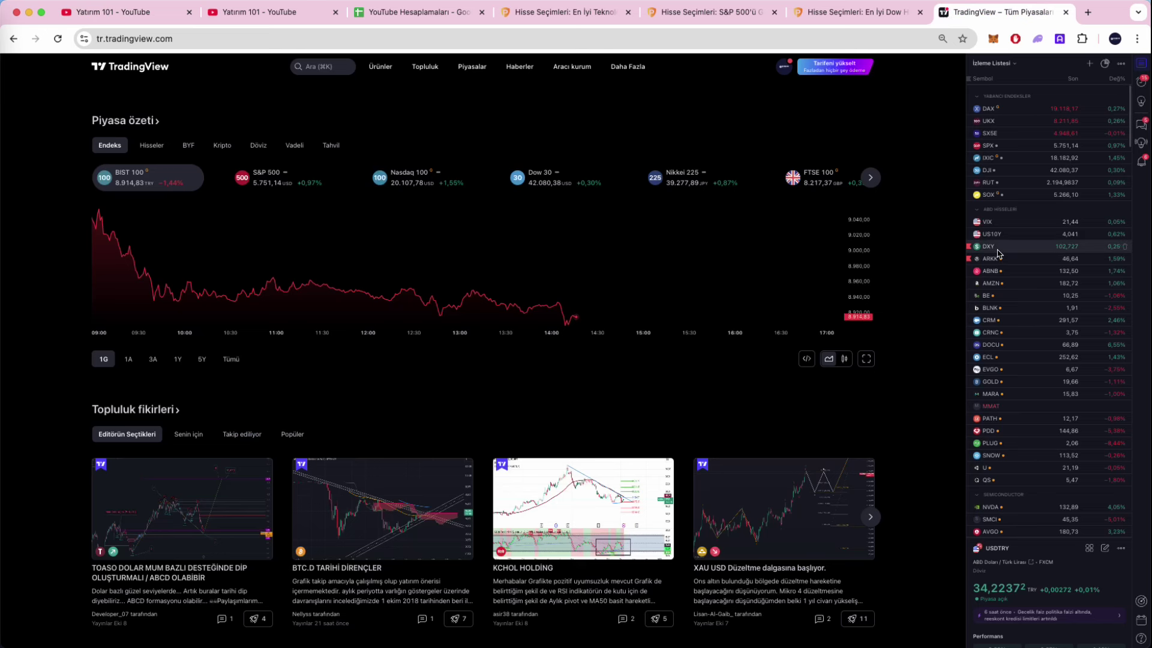
{"action": "left_click", "coordinate": [989, 145]}
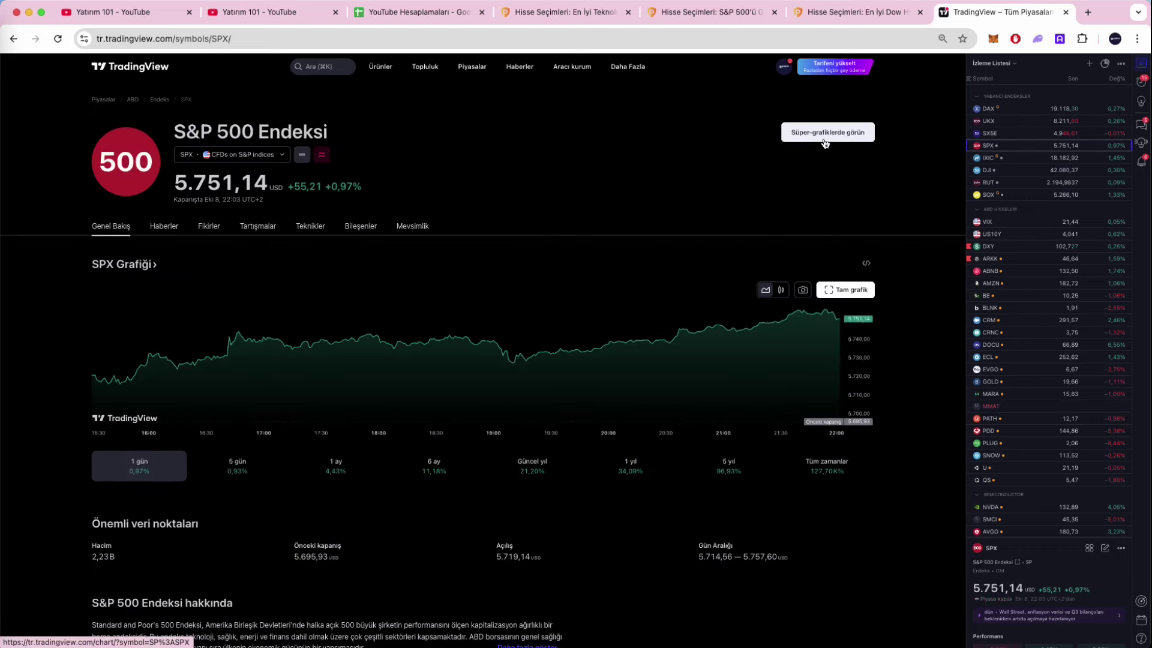
{"action": "left_click", "coordinate": [709, 12]}
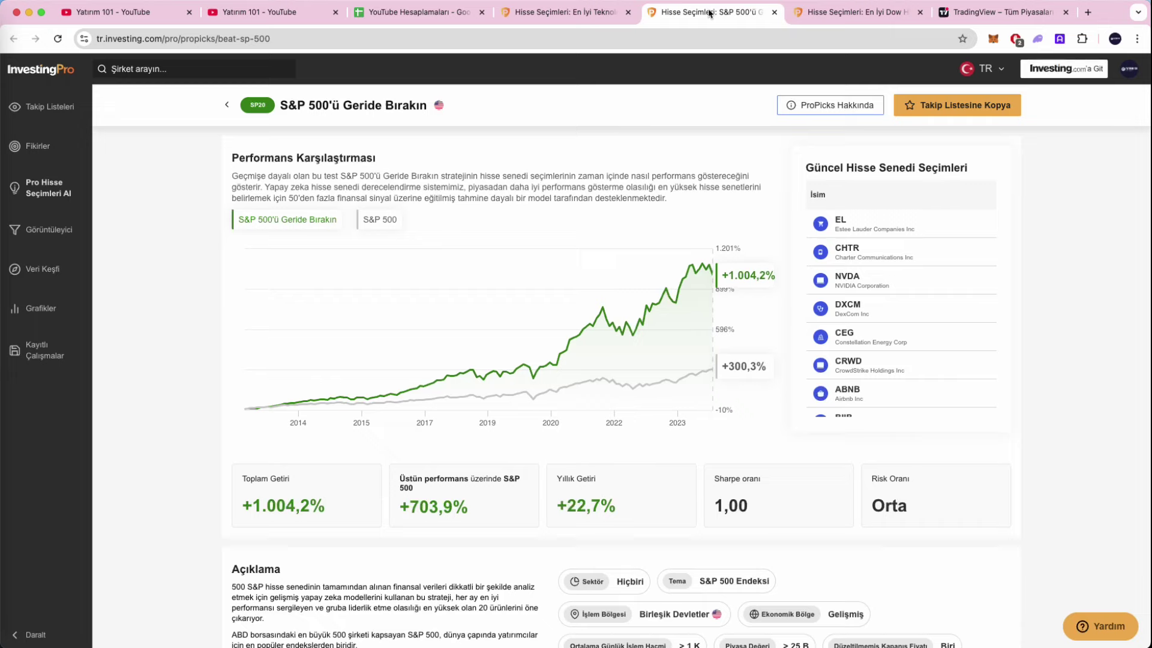
{"action": "mouse_move", "coordinate": [700, 275]}
- Check the Ekim portfolio results in the spreadsheet and return to InvestingPro's S&P 500'ü Geride Bırakın page
{"action": "left_click", "coordinate": [414, 12]}
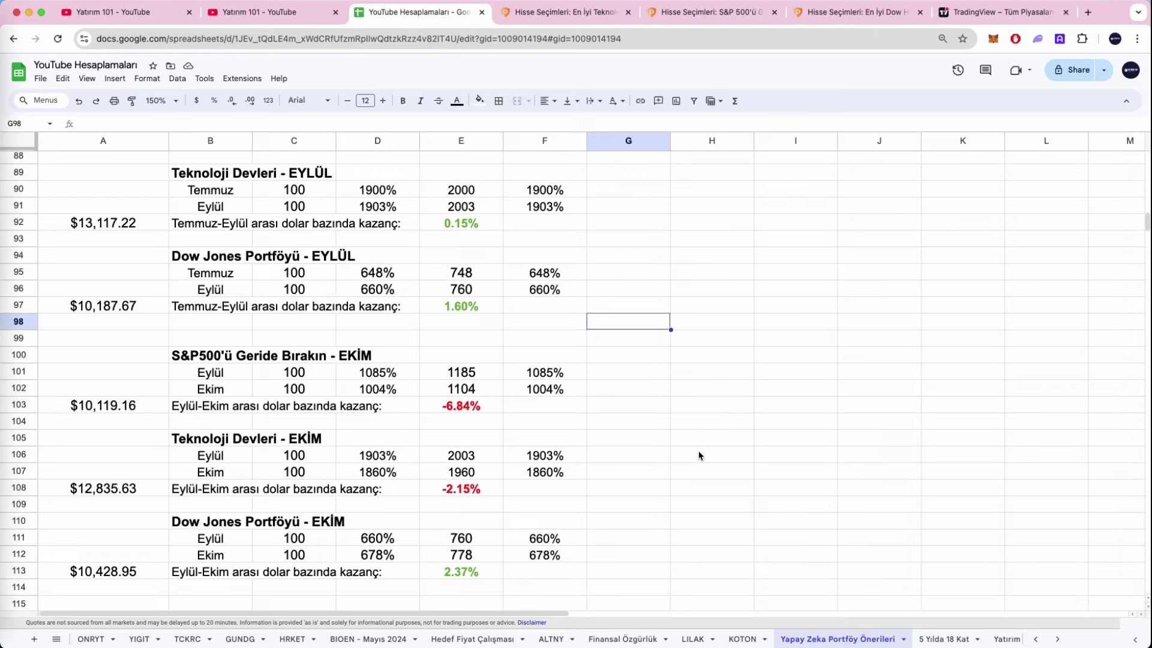
{"action": "left_click", "coordinate": [640, 420]}
{"action": "left_click", "coordinate": [690, 18]}
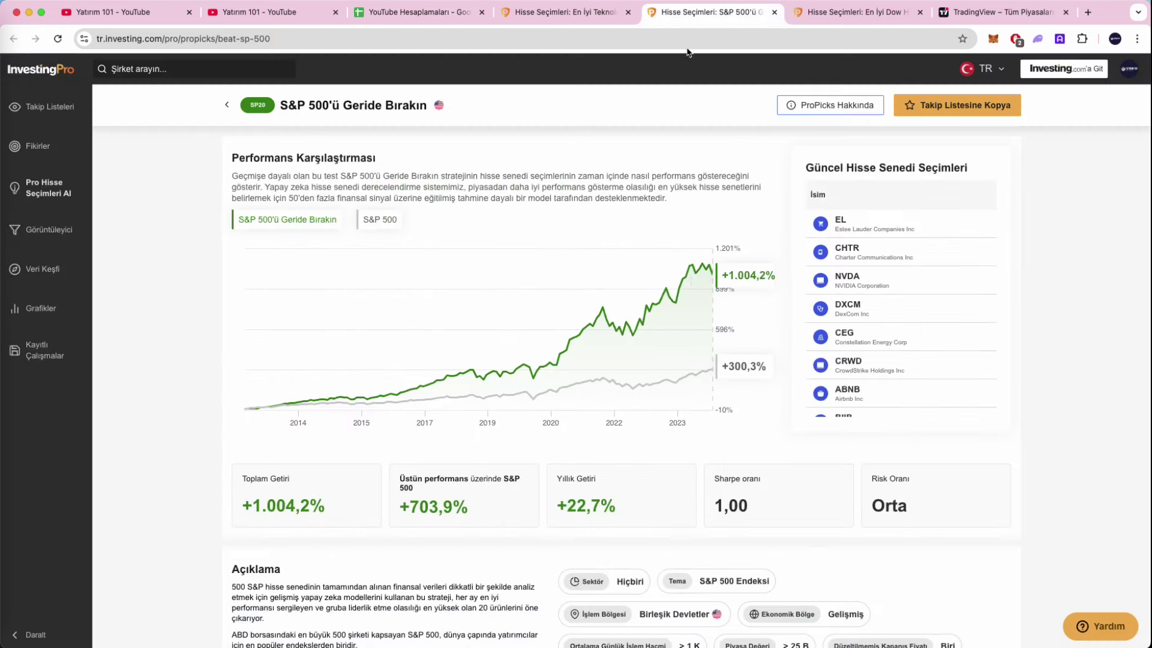